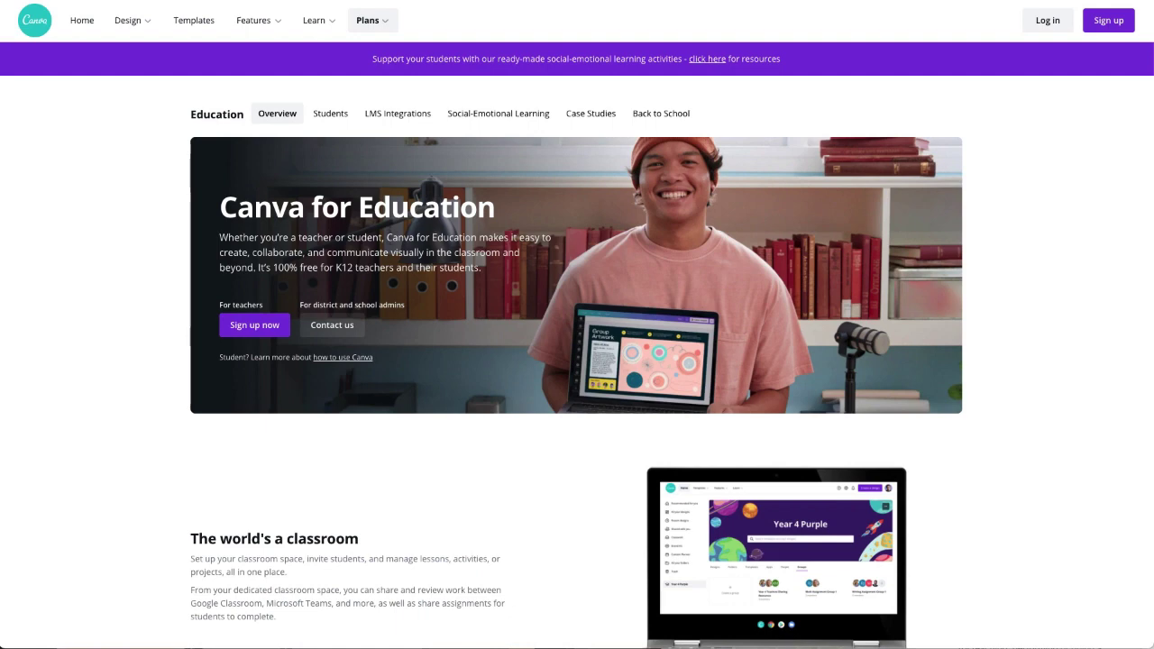
Step: Go to the Canva home dashboard listing recent designs
click(80, 21)
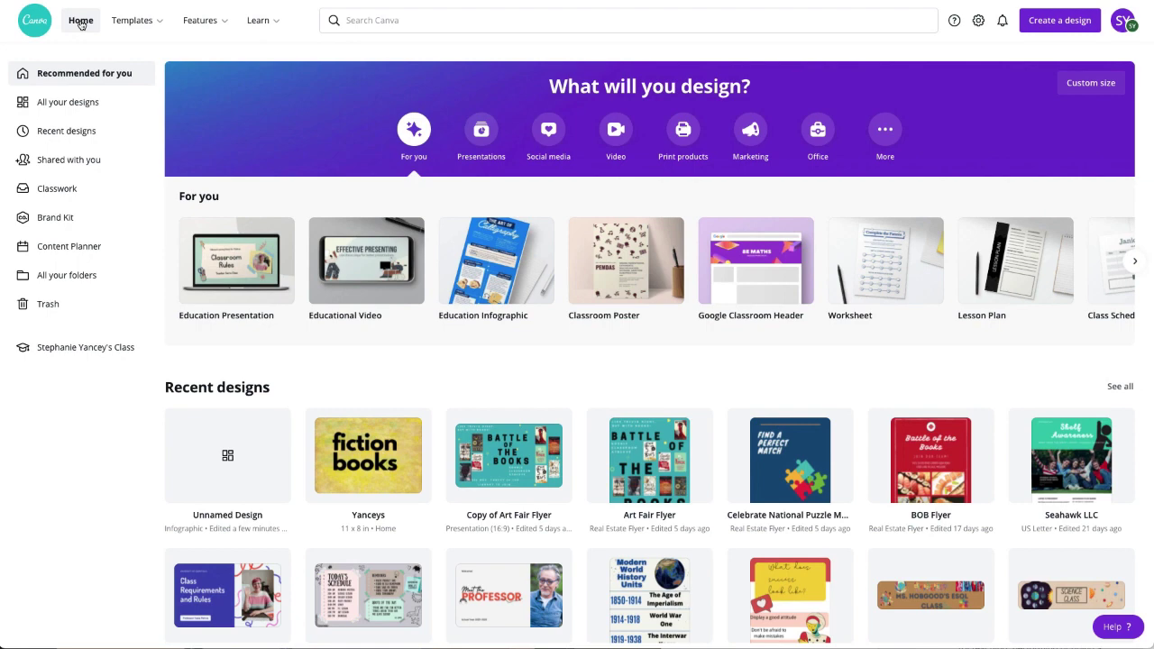
Step: Create a blank Education Infographic and search the templates for 'nature'
mouse_move(487, 290)
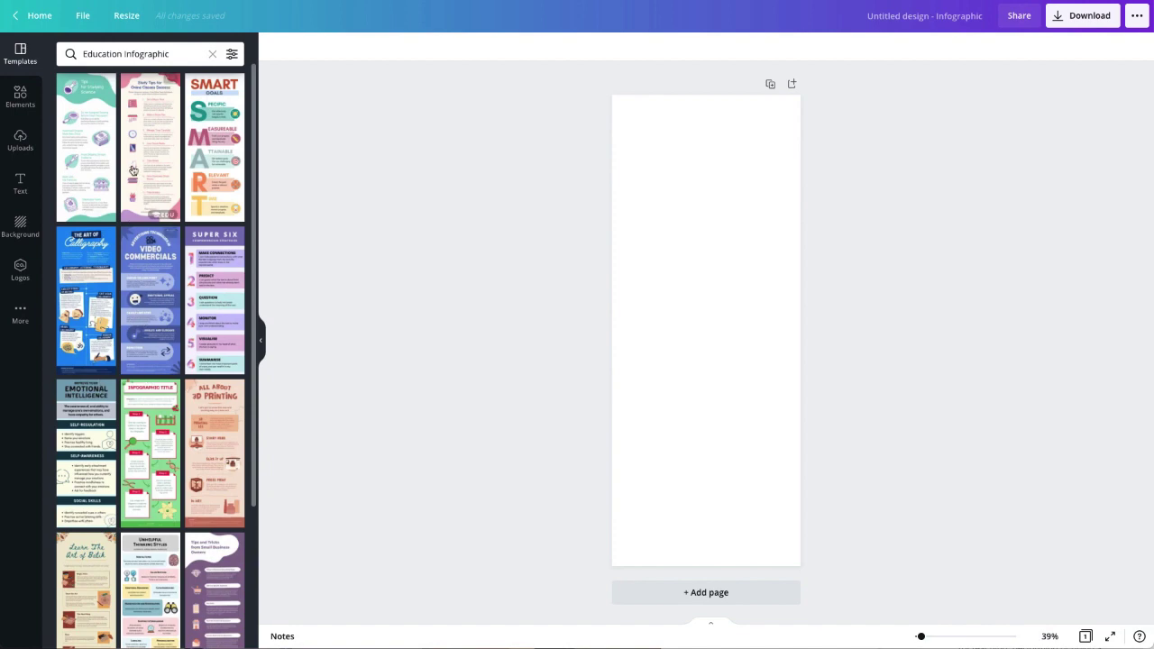
double_click(117, 54)
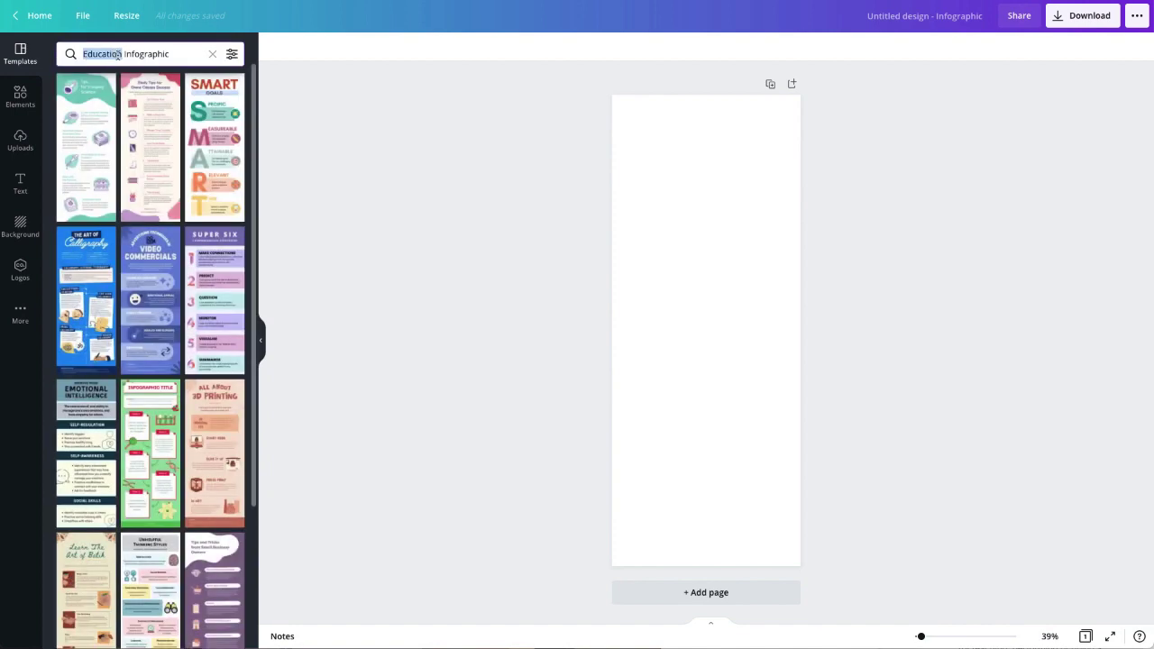
triple_click(122, 55)
text(nature)
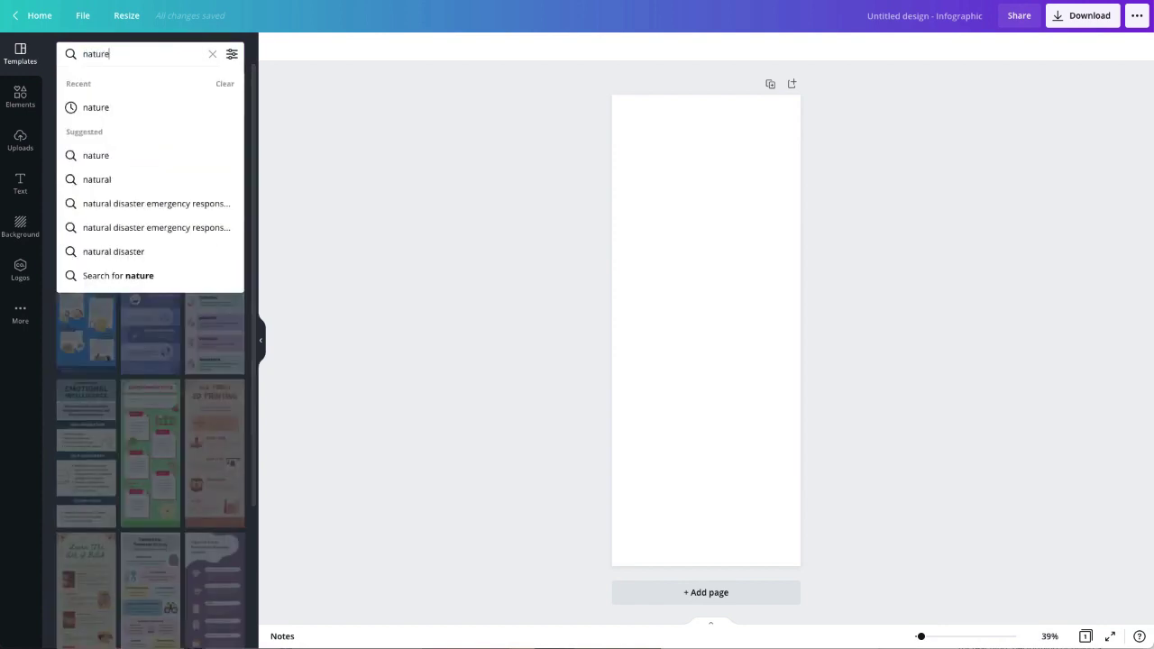
key(Return)
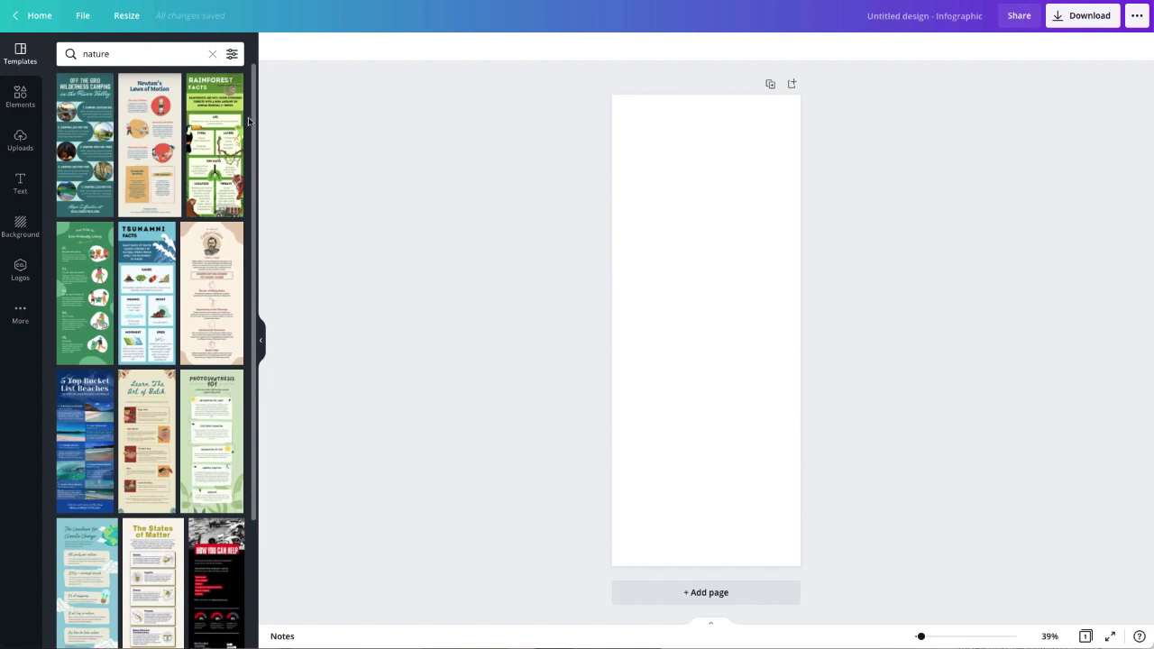
Step: Apply the Tsunamni Facts template to the page and select its title for editing
click(149, 291)
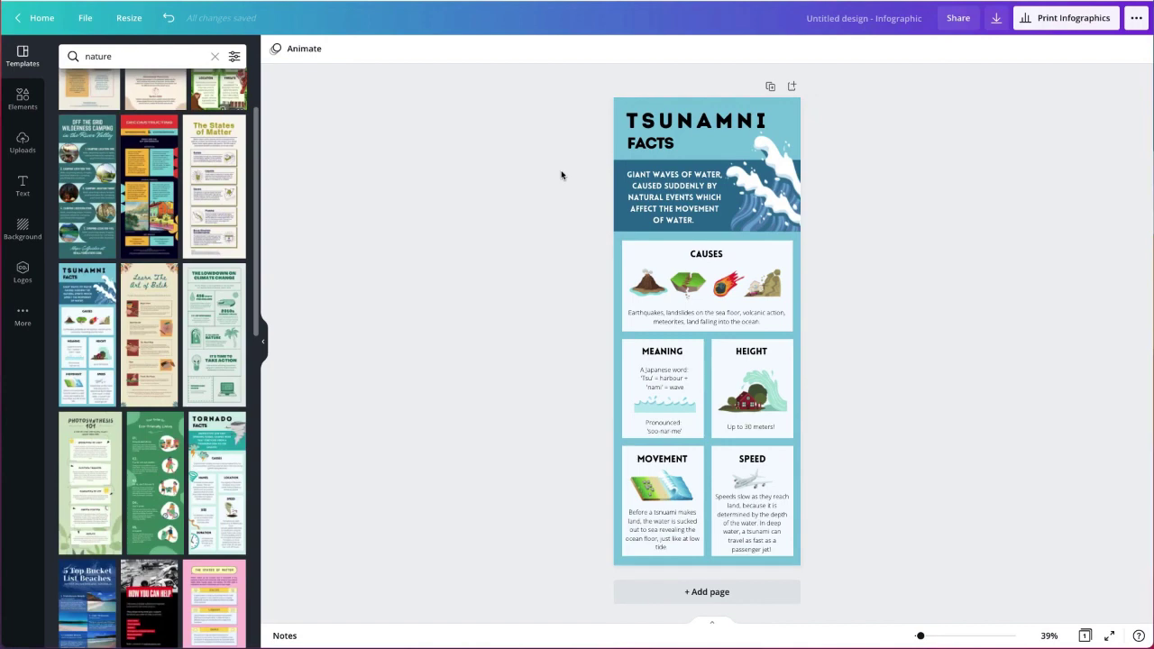
click(681, 129)
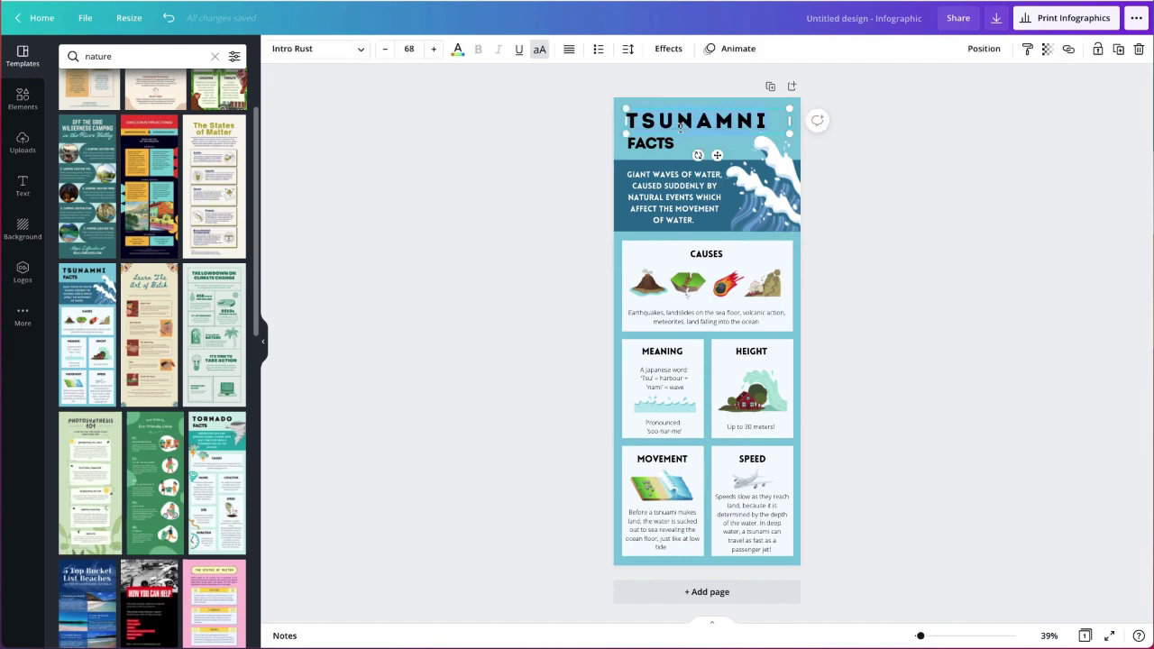
click(681, 129)
Step: Change the title lines from TSUNAMNI FACTS to AQUATIC BIOMES
click(628, 50)
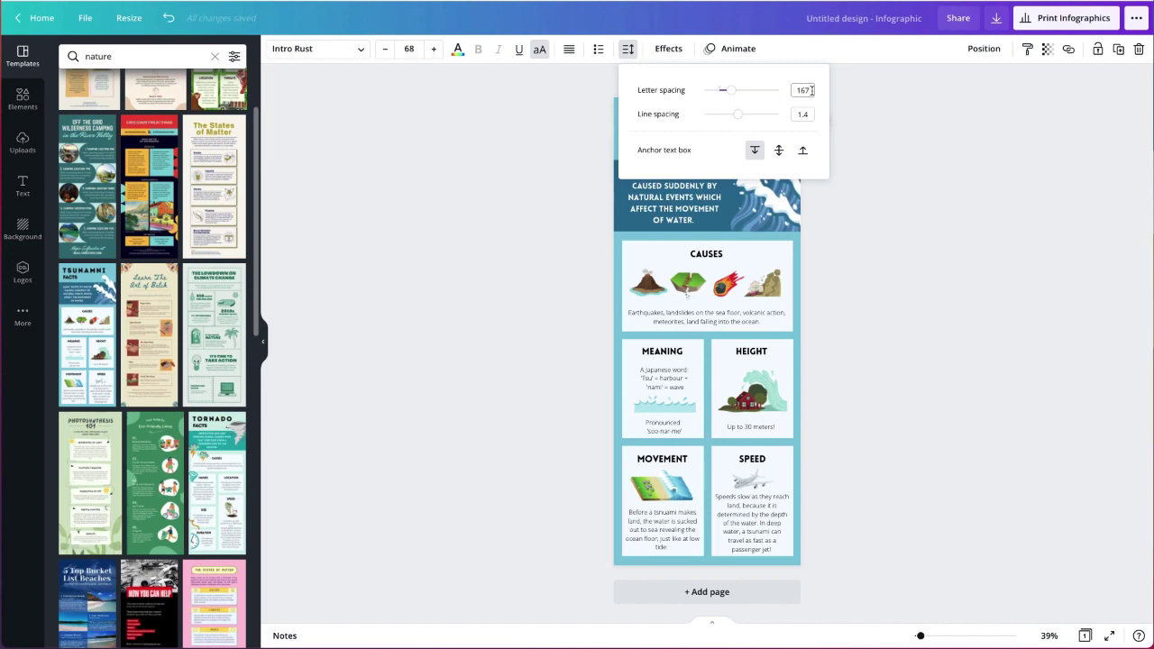
click(877, 96)
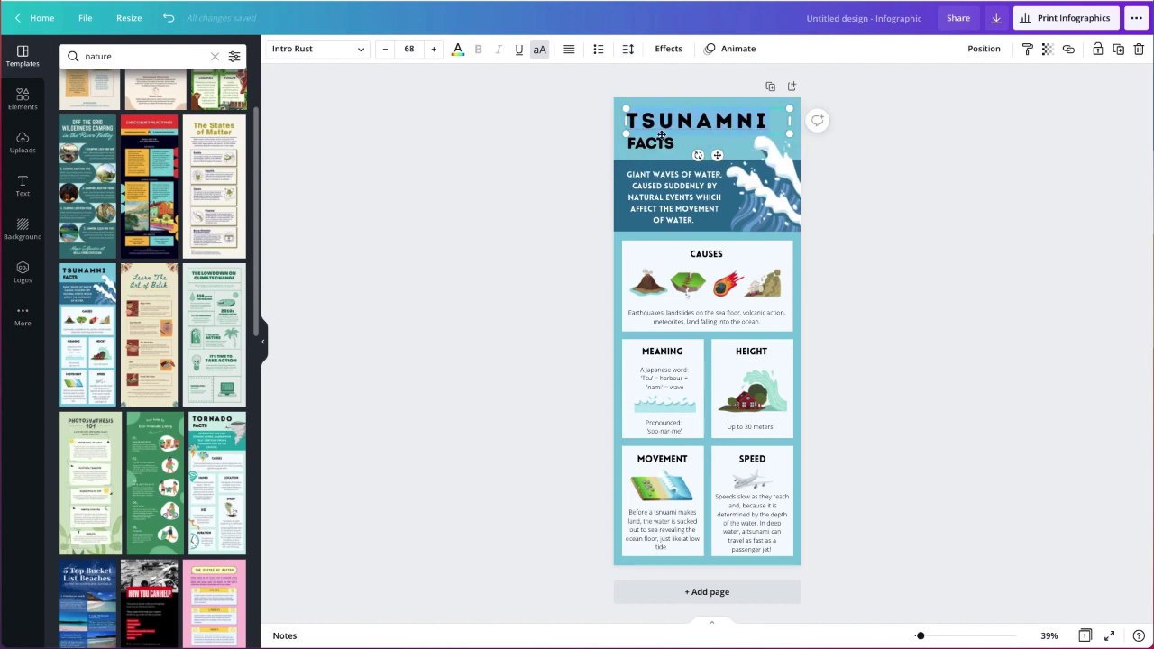
click(627, 51)
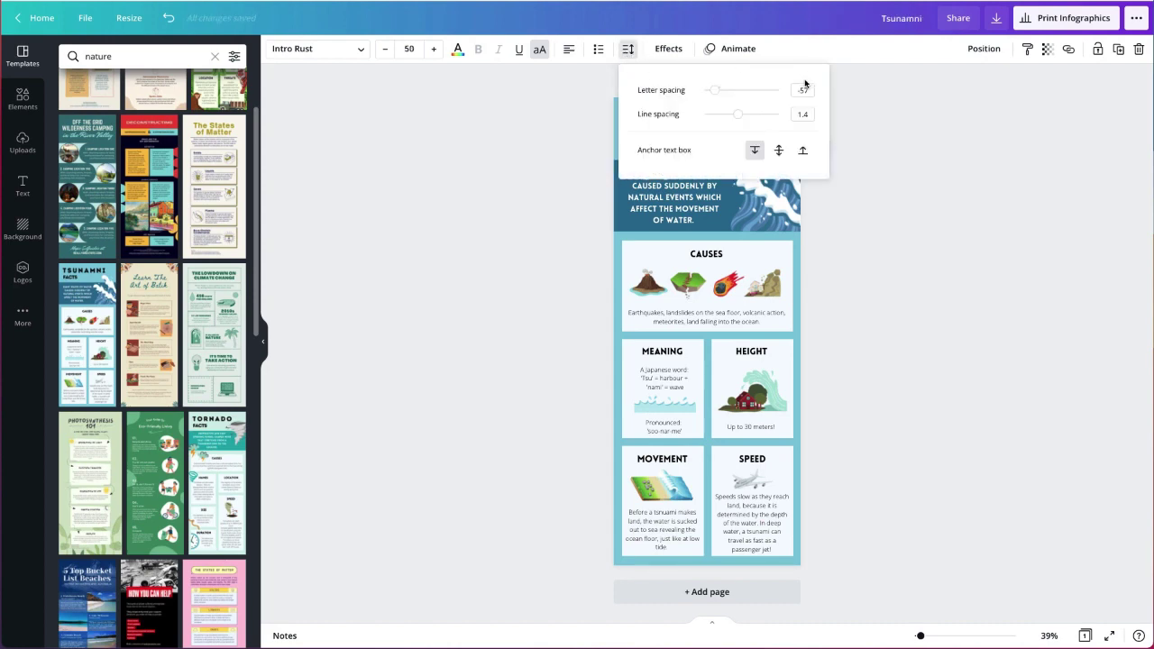
click(872, 126)
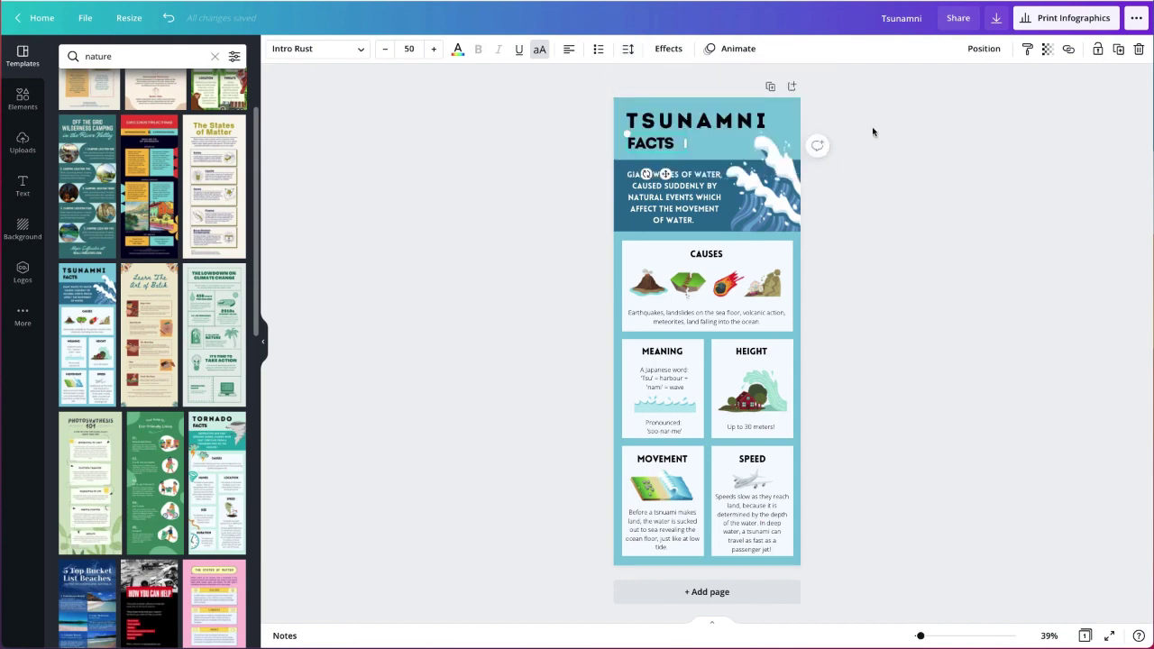
click(714, 126)
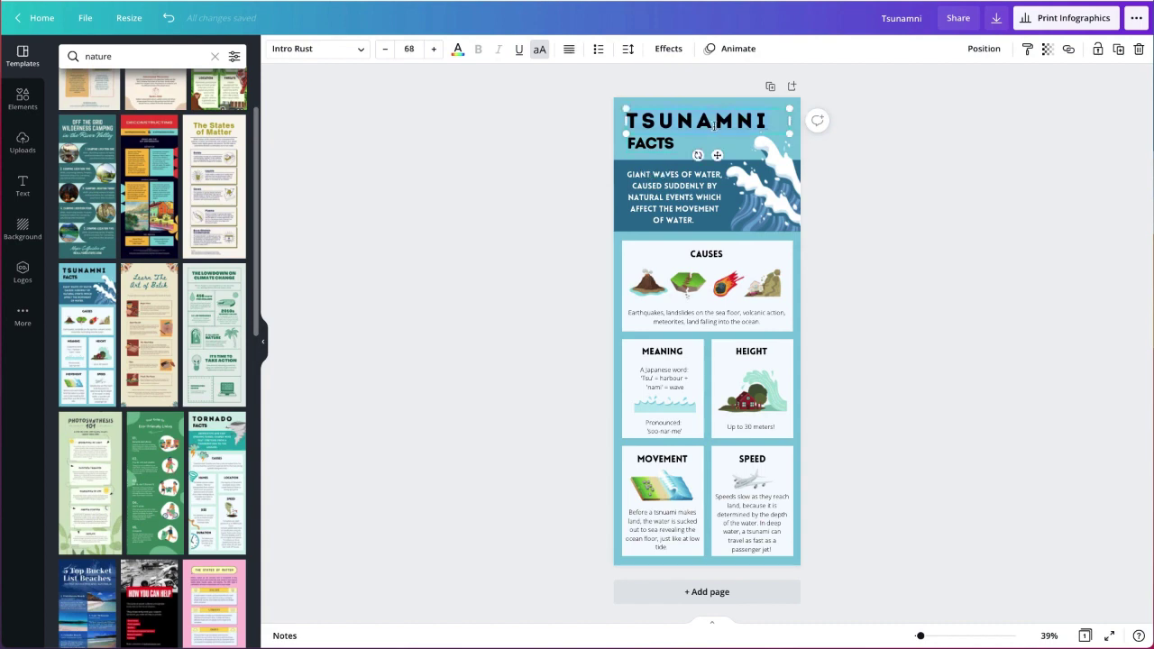
text(AQUATIC)
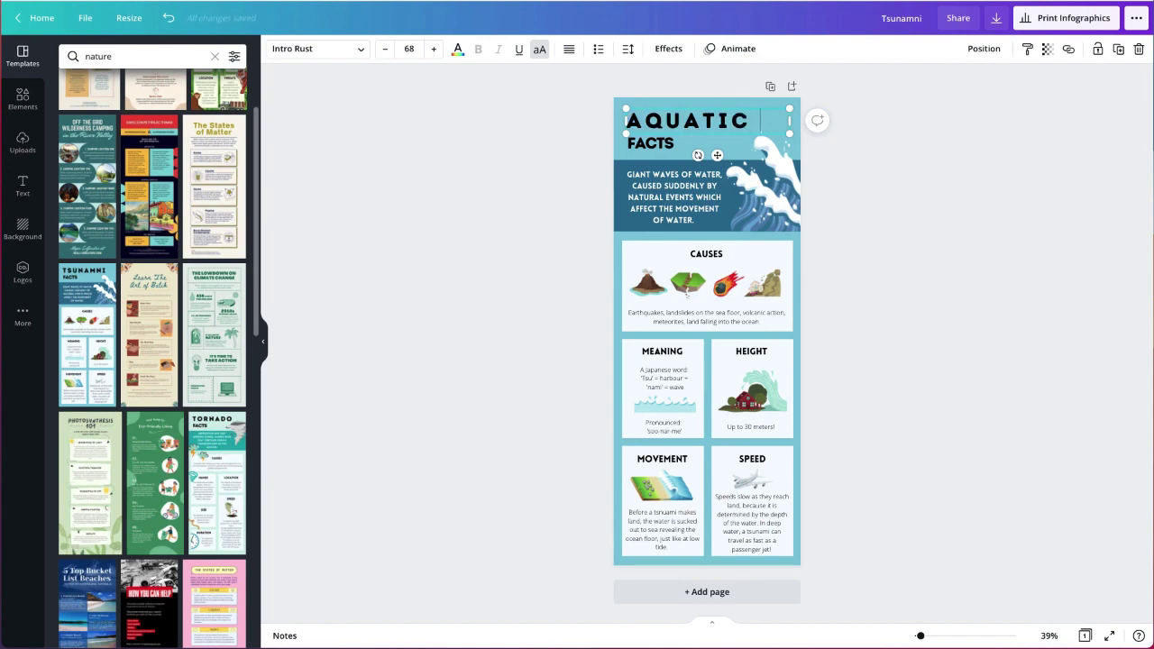
click(663, 420)
click(664, 144)
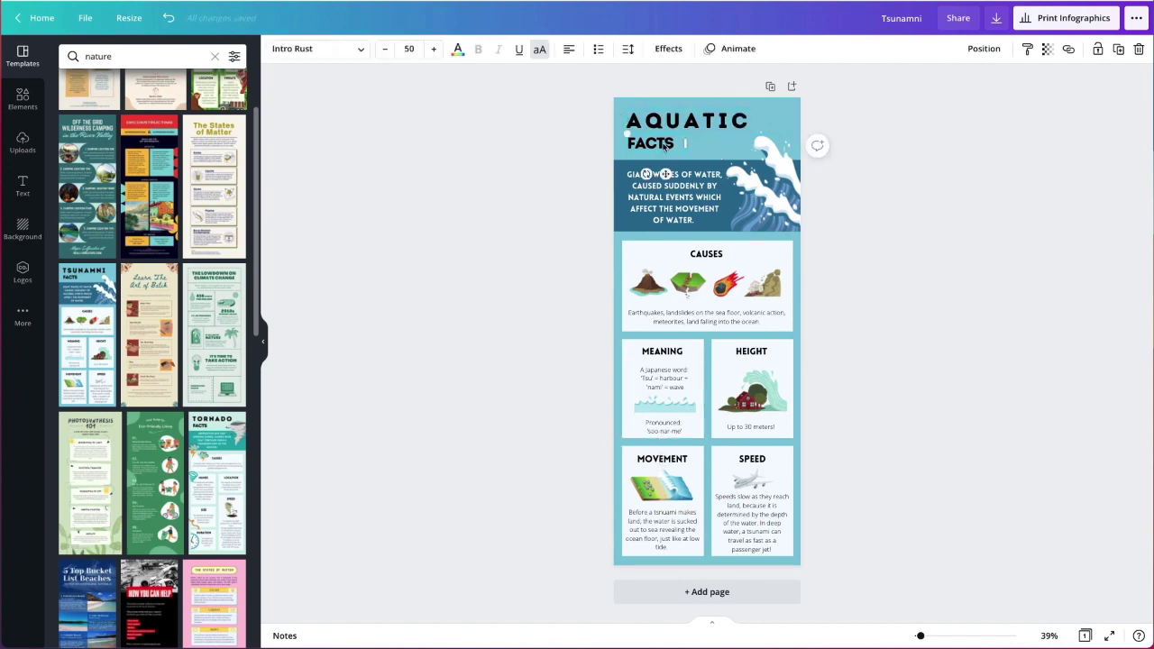
text(BIOMES)
Step: Set the letter spacing of the AQUATIC and BIOMES title lines to 0
double_click(696, 125)
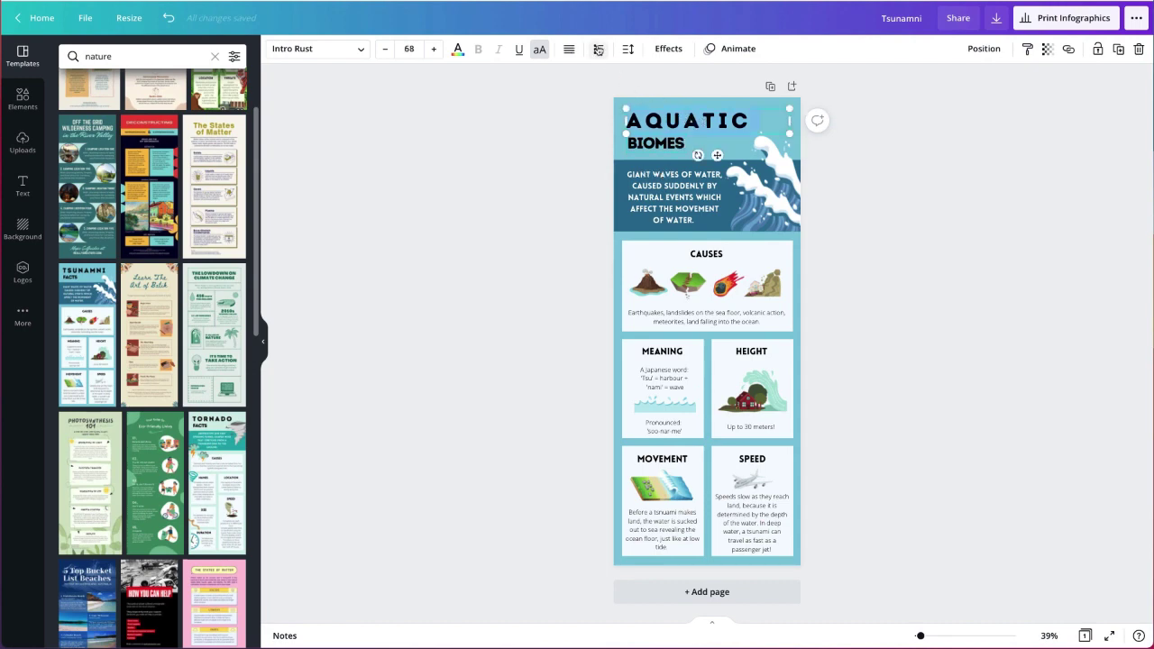
click(628, 49)
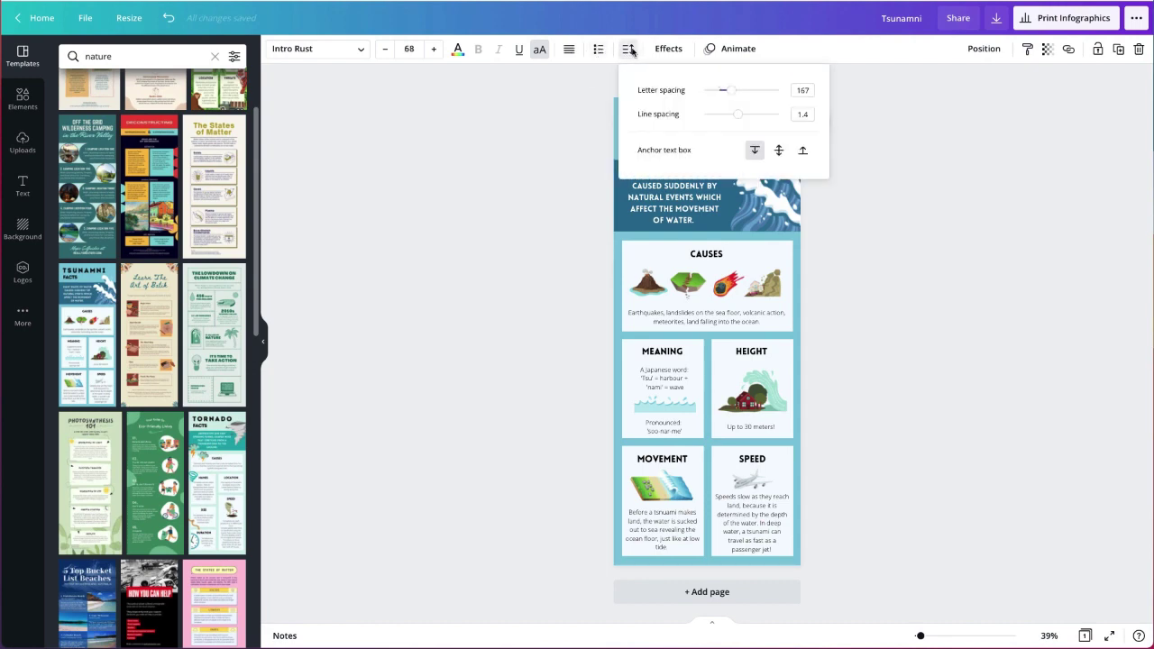
click(801, 90)
click(532, 181)
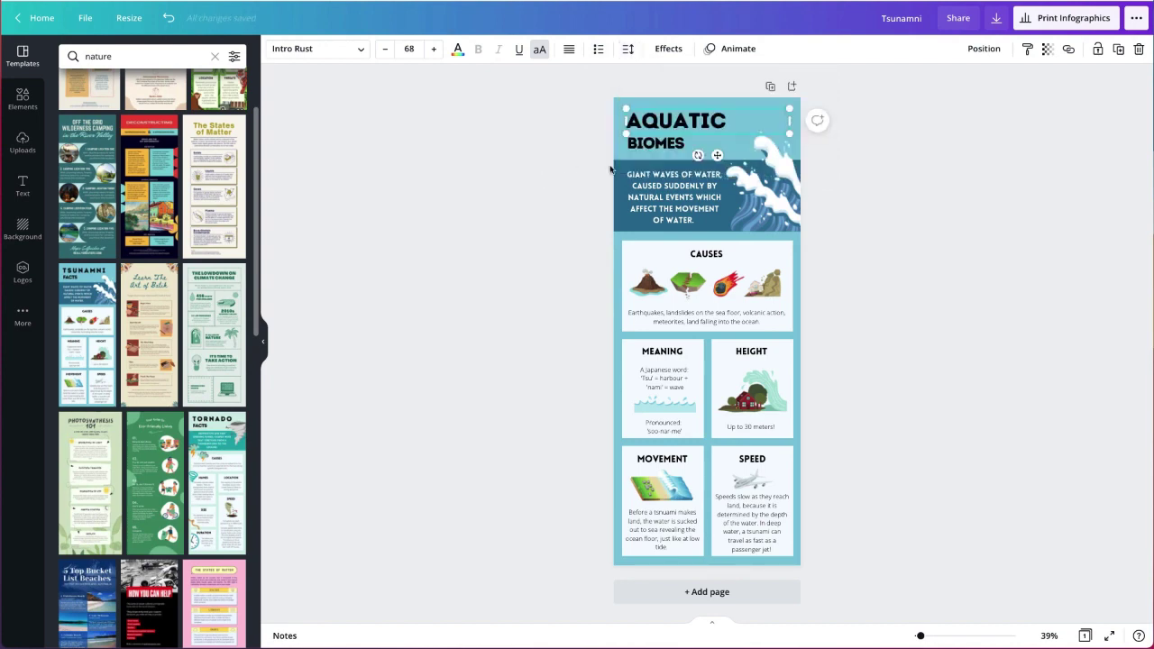
click(651, 147)
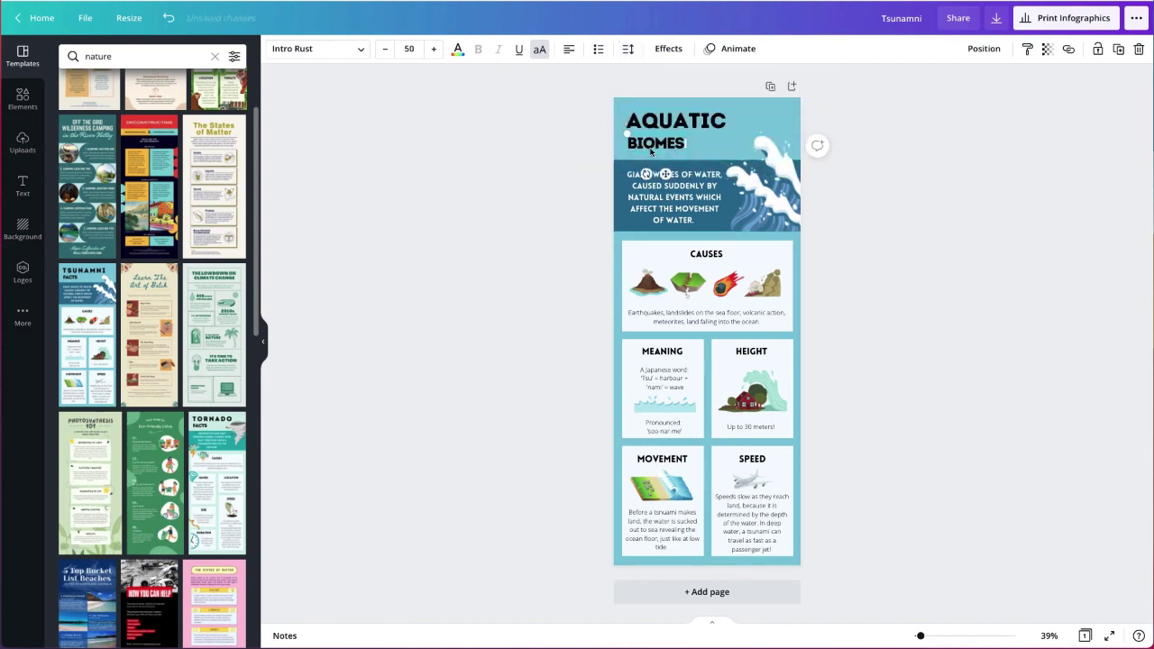
click(629, 49)
click(799, 90)
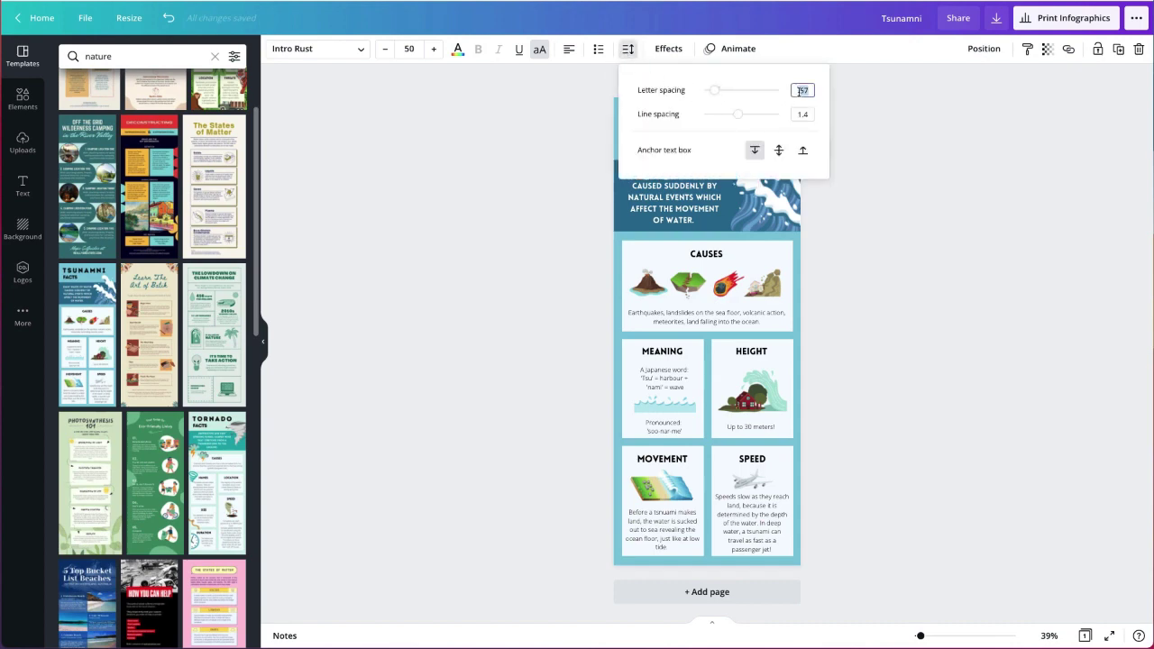
text(0)
key(Return)
key(Escape)
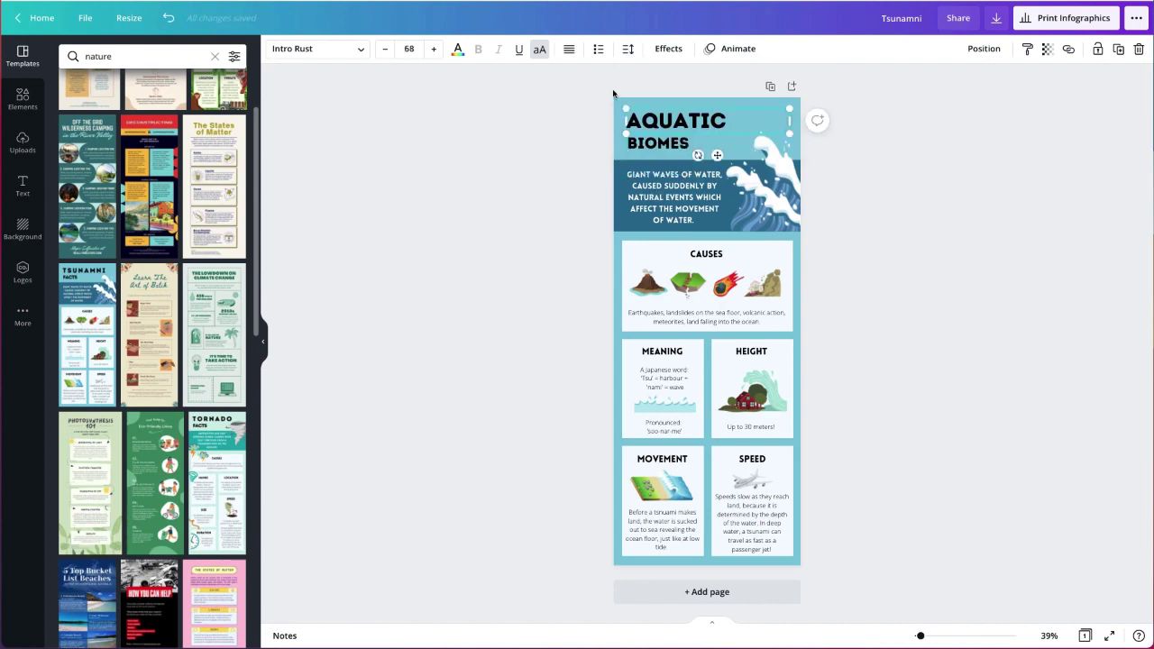
Step: Try the Neon effect on the AQUATIC heading, then set its effect back to None
click(669, 50)
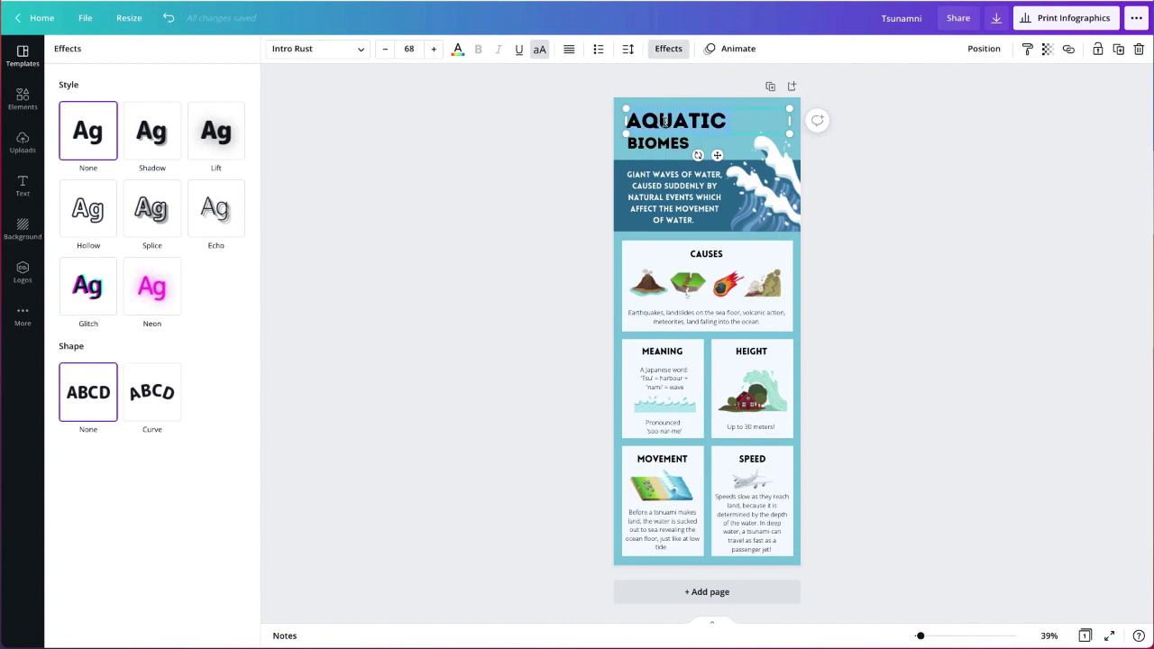
click(150, 292)
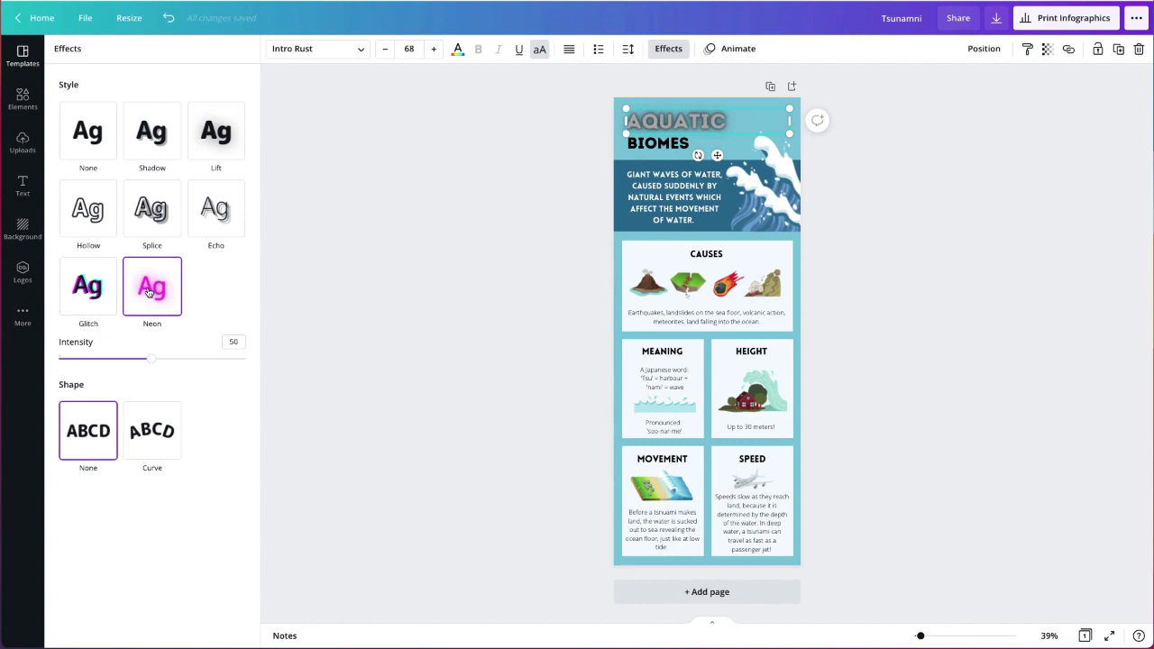
click(89, 142)
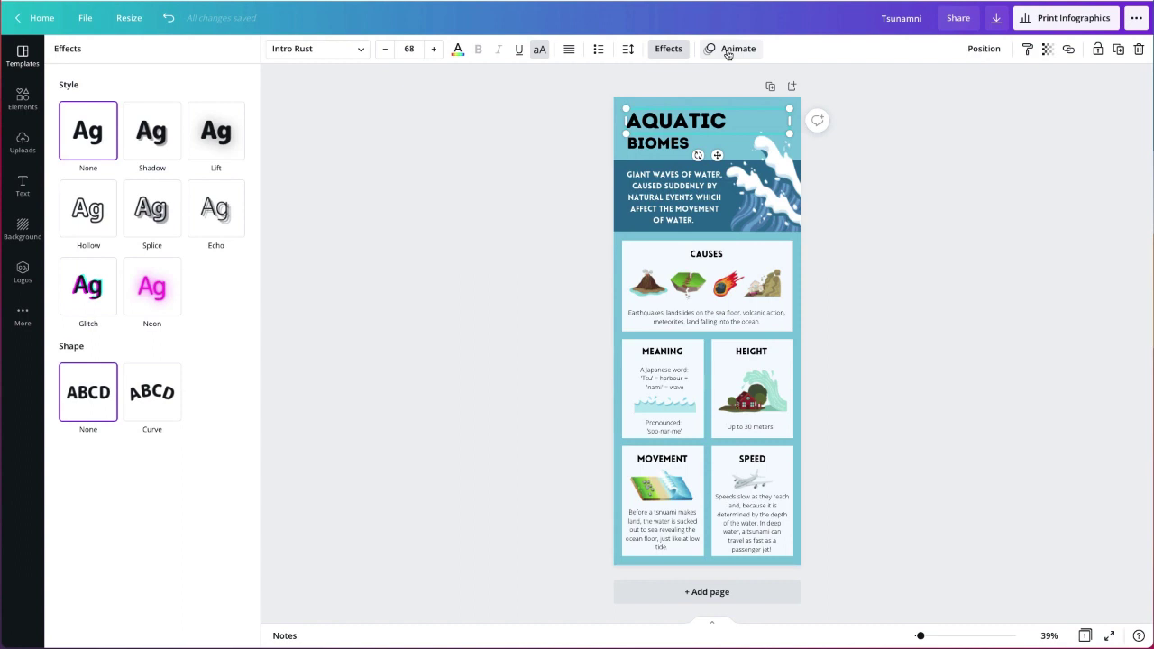
click(661, 50)
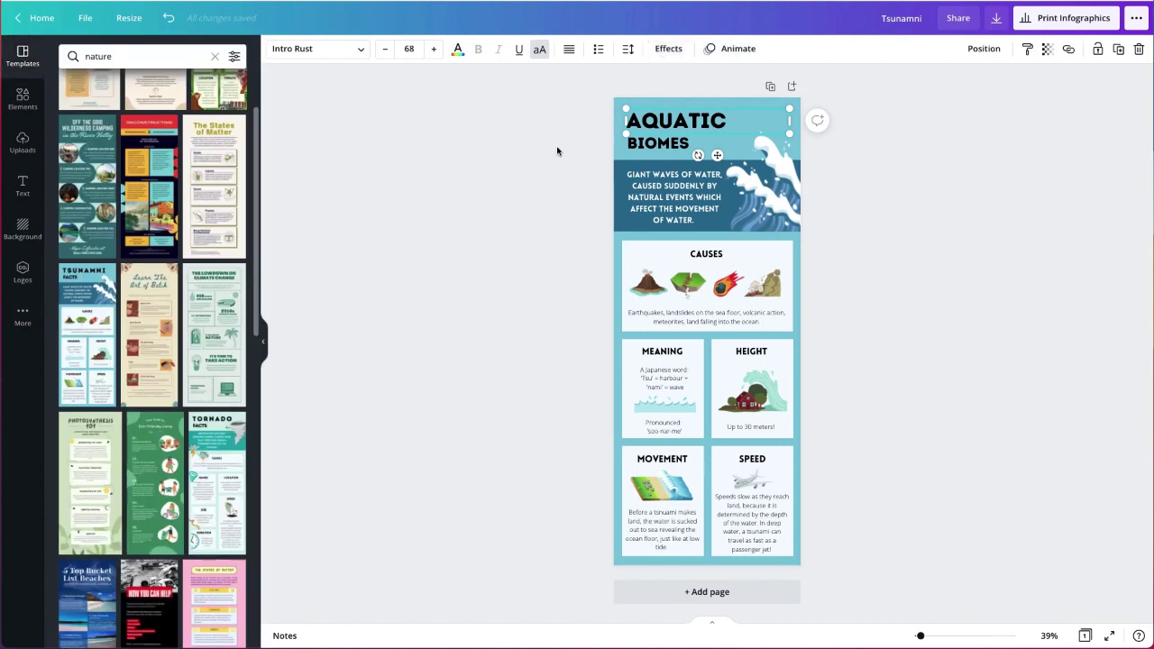
Step: Paste the habitats-dominated-by-water sentence over the banner subtitle
click(698, 201)
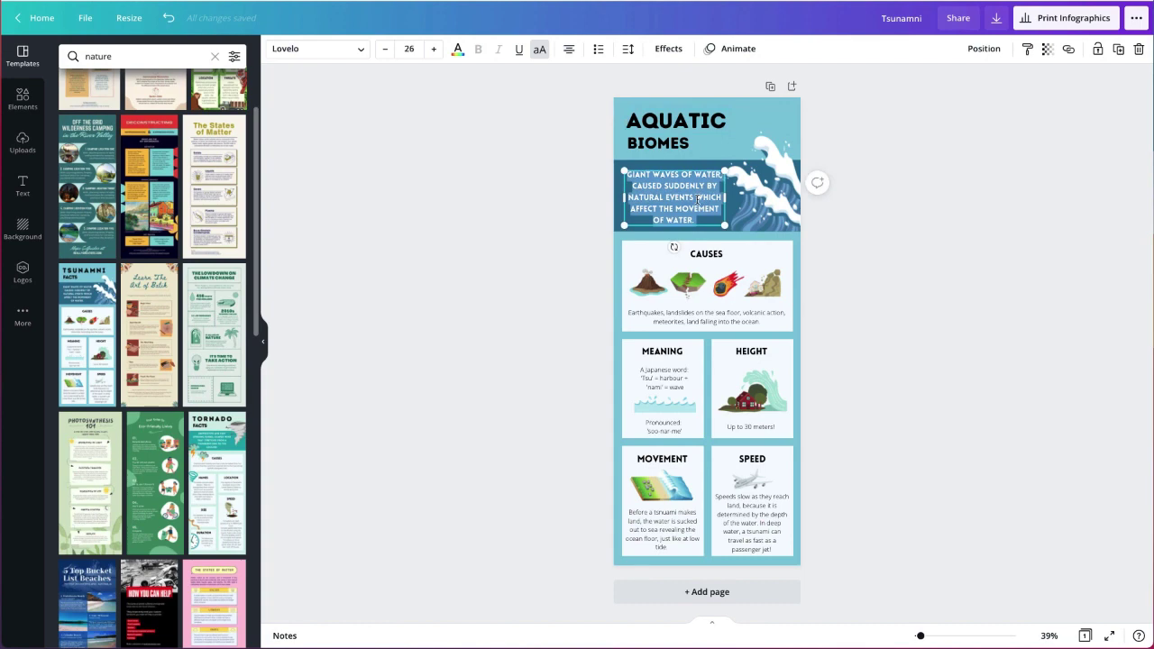
text(HABITATS ON EARTH THAT ARE CHARACTERIZED BY BEING DOMINATED BY WATER)
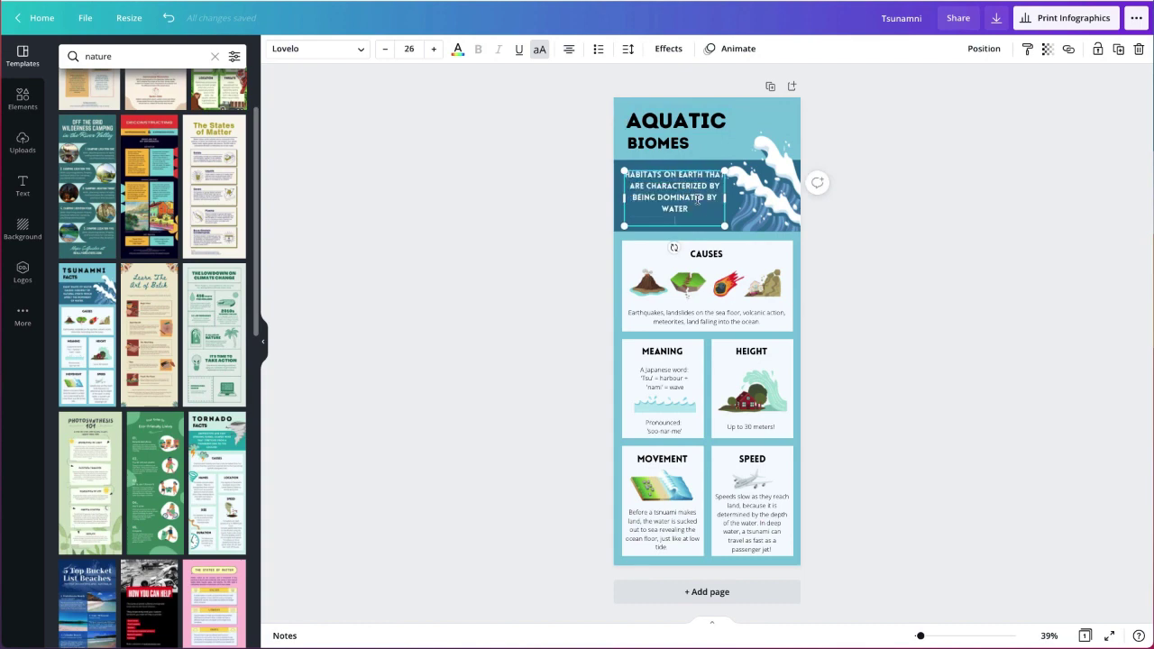
click(586, 223)
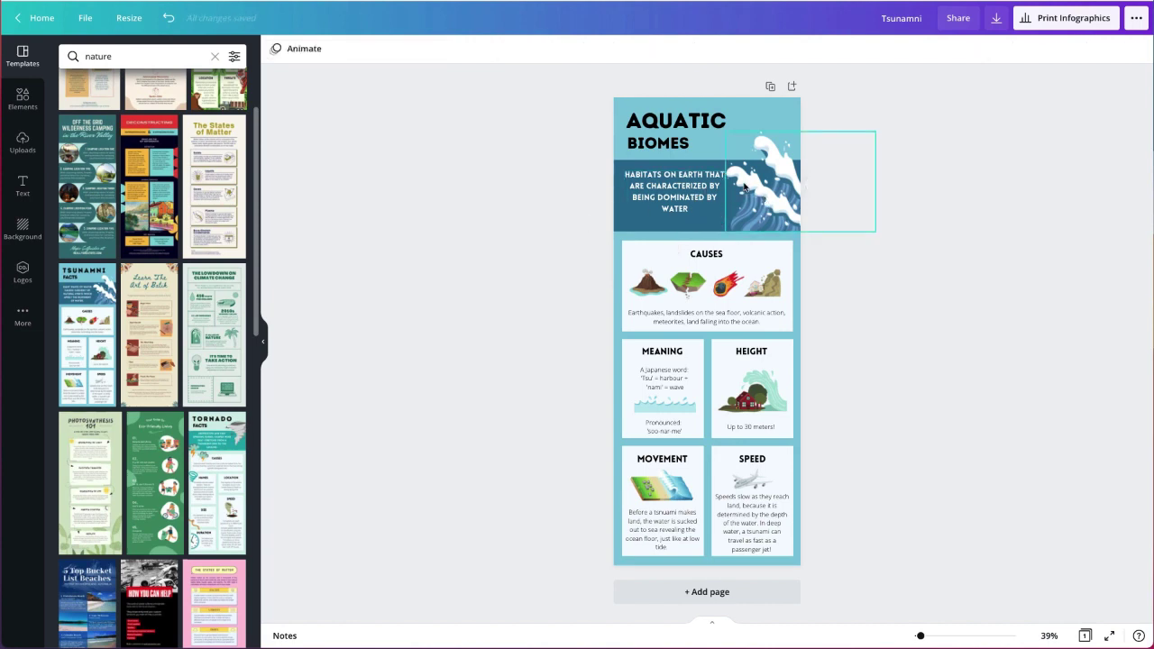
Step: Nudge the subtitle box slightly down within the dark banner
click(681, 207)
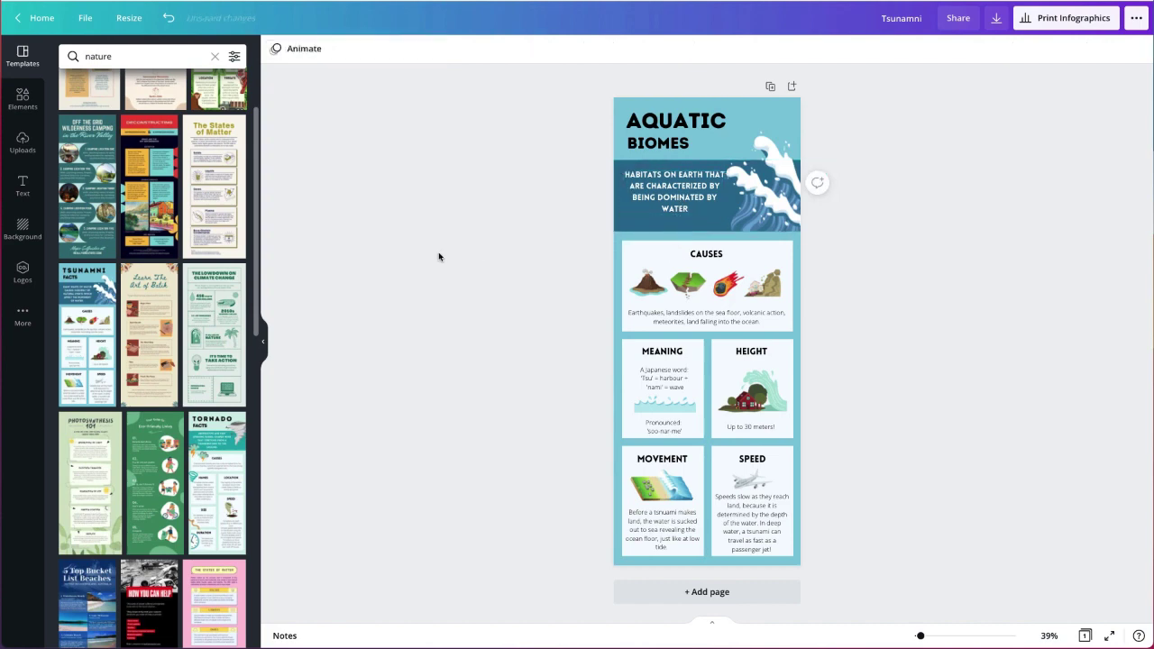
drag(674, 194, 675, 196)
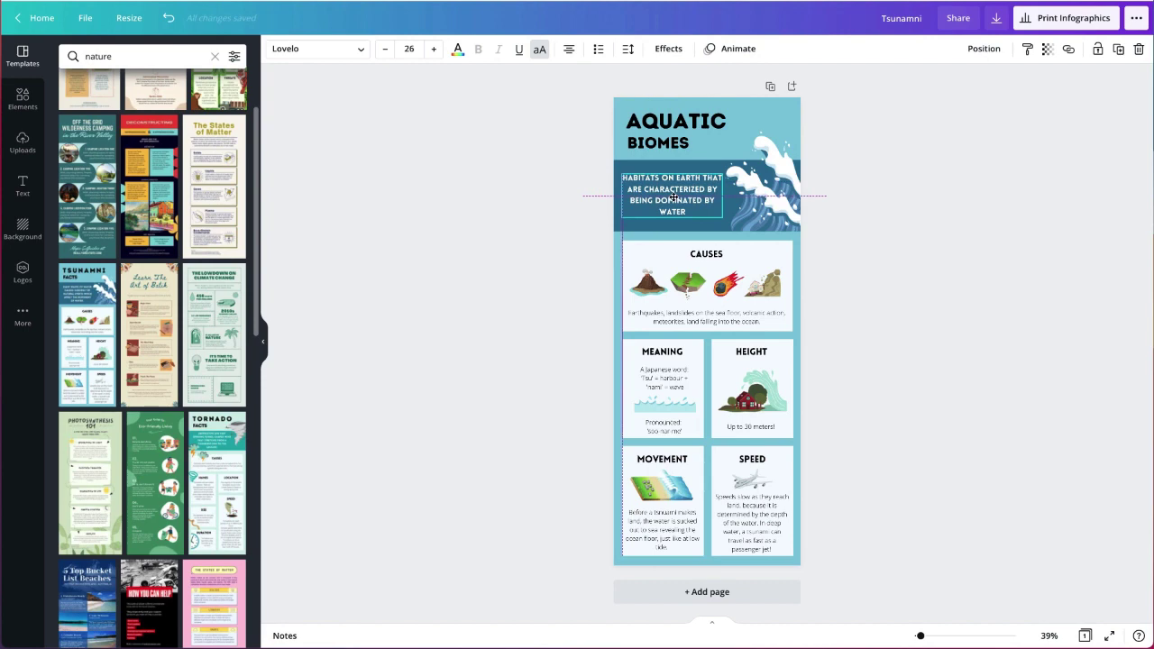
mouse_move(674, 198)
mouse_down()
mouse_move(688, 198)
mouse_move(697, 253)
mouse_move(713, 189)
mouse_move(673, 199)
mouse_up()
drag(673, 198, 674, 198)
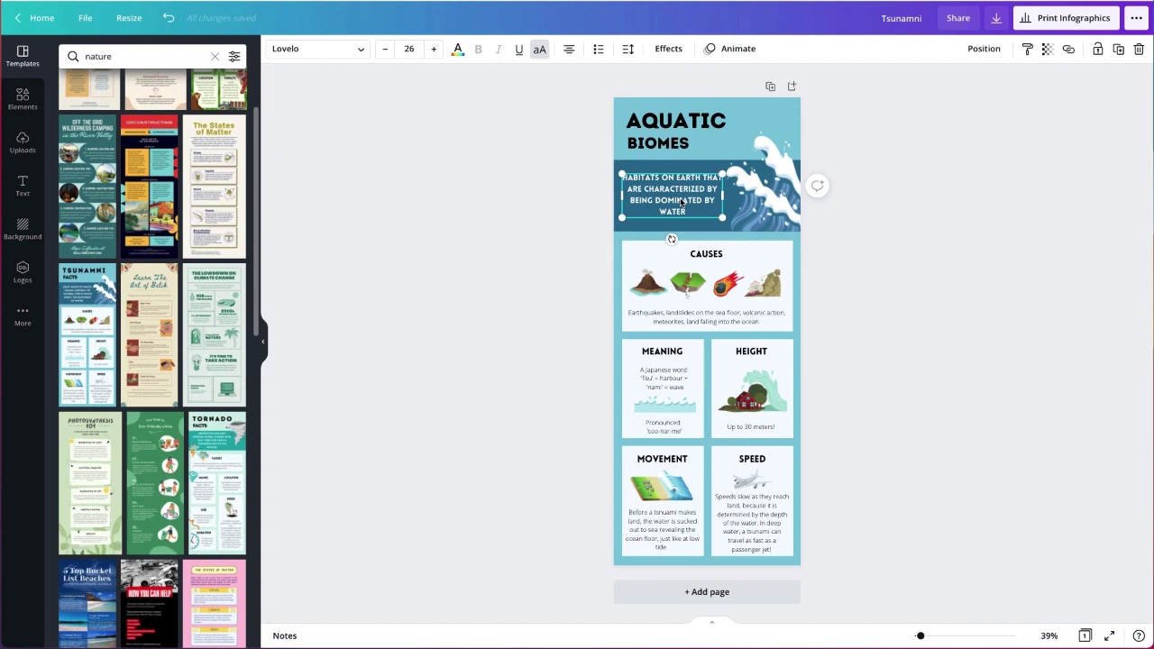
Step: Retitle the HEIGHT and MOVEMENT section headings and select the THREATS heading
click(751, 352)
click(663, 459)
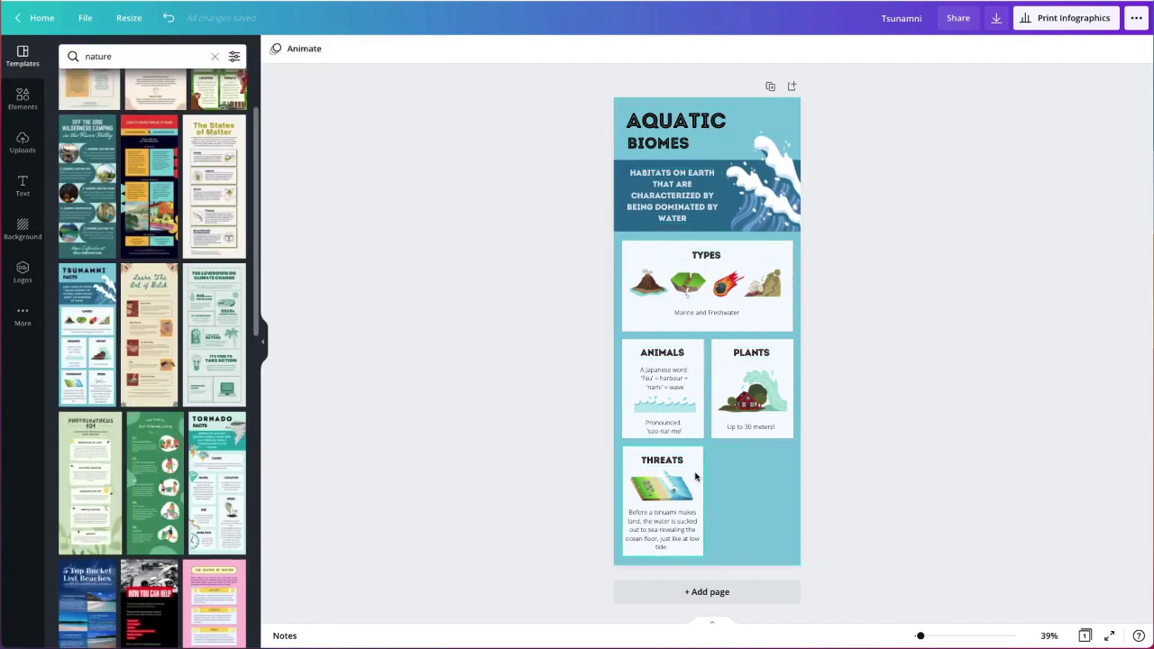
click(711, 463)
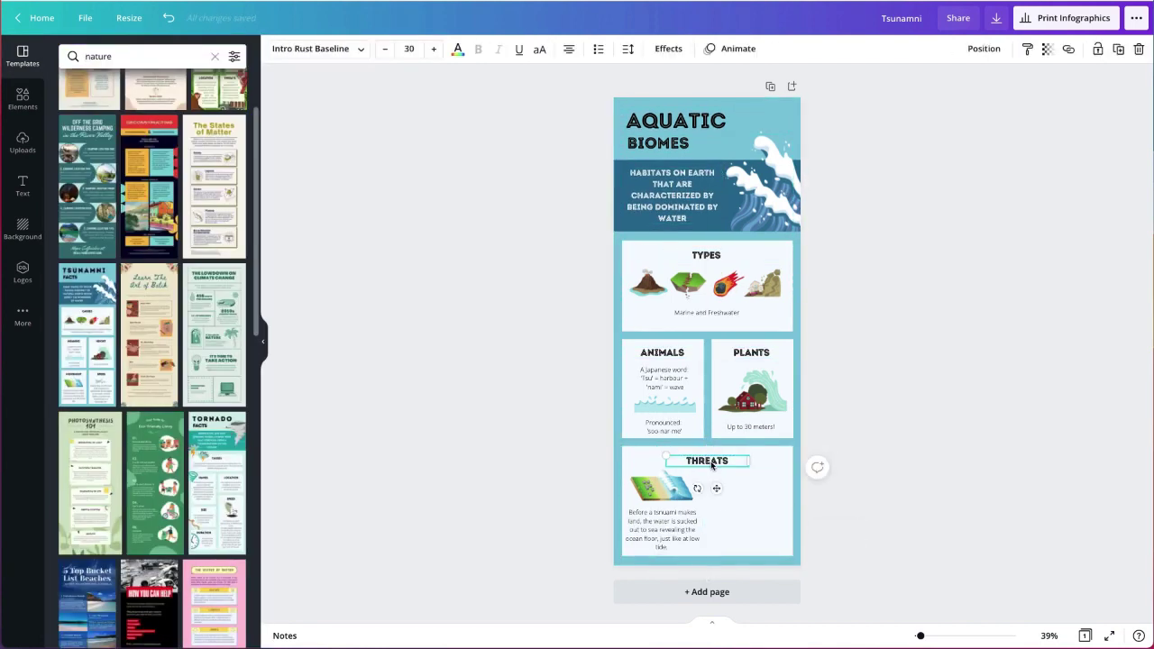
Step: Delete the four old pictures in the TYPES box
click(648, 289)
shift+click(686, 288)
shift+click(727, 287)
shift+click(760, 290)
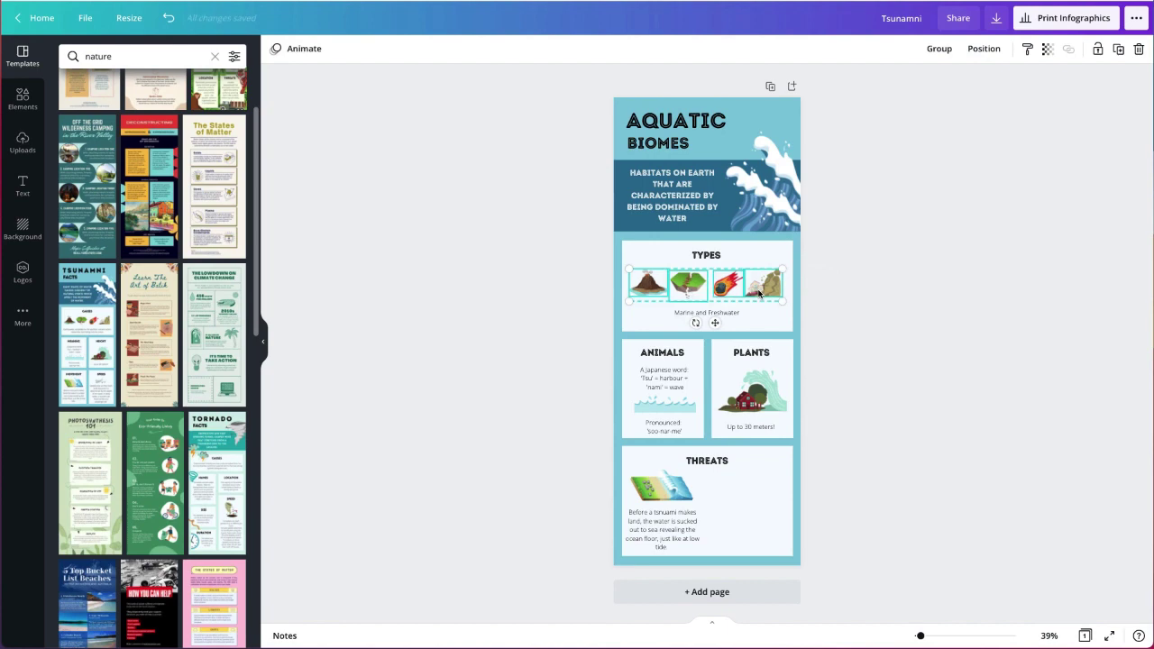
key(Delete)
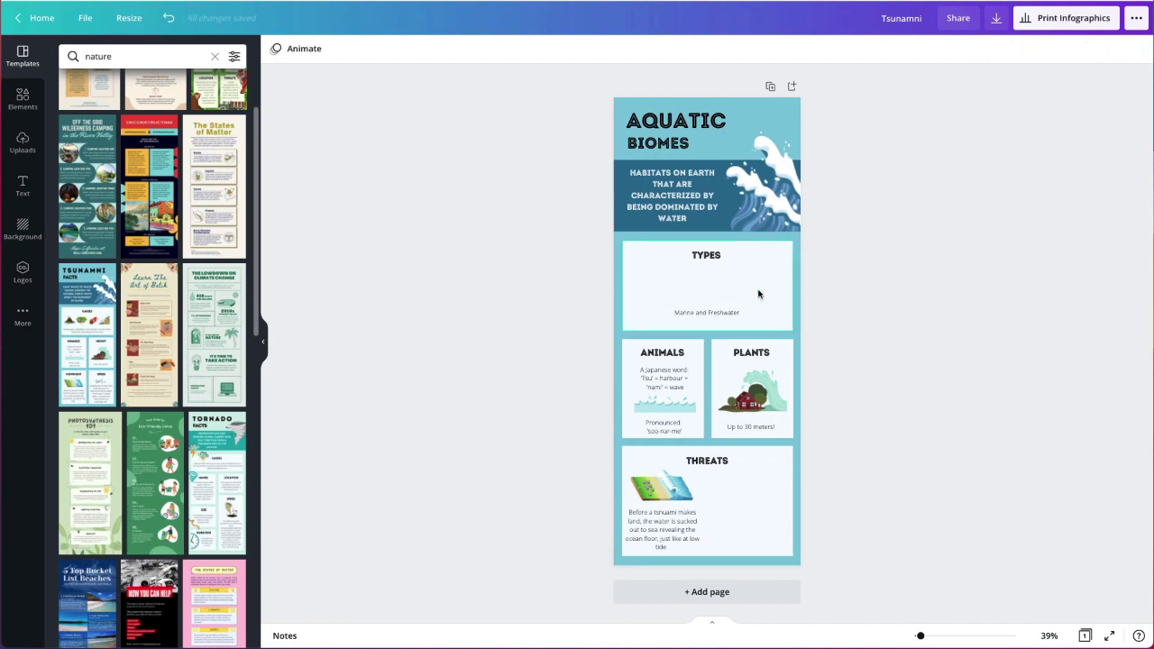
Step: Search the Elements library for 'coral reef'
click(21, 100)
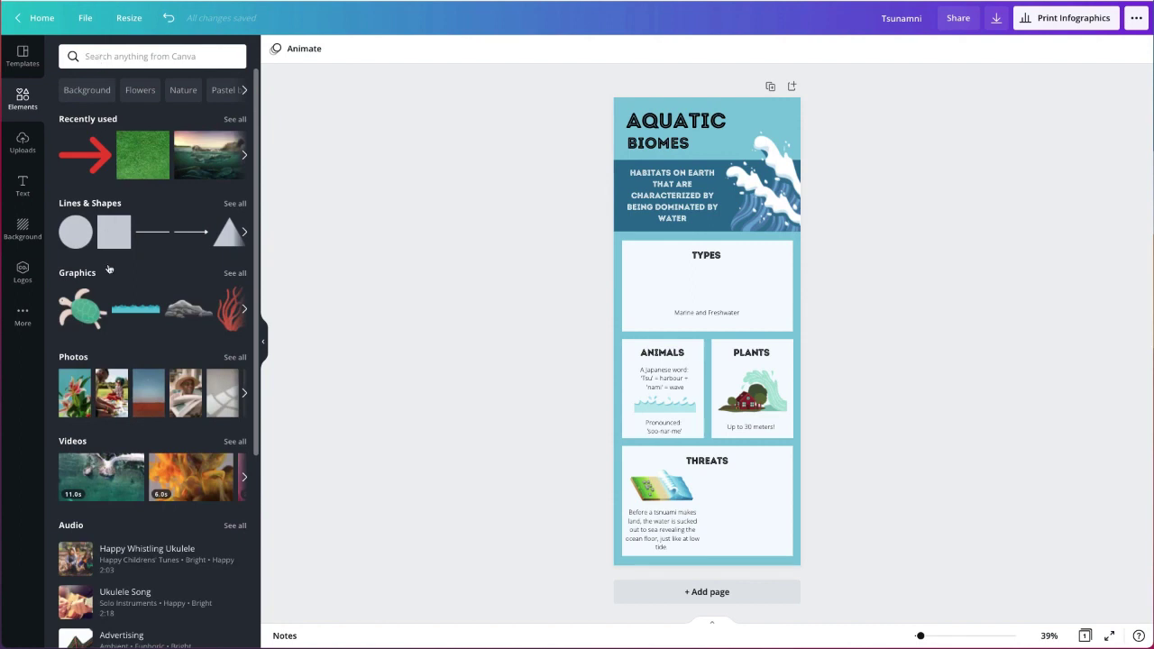
mouse_move(123, 475)
click(116, 56)
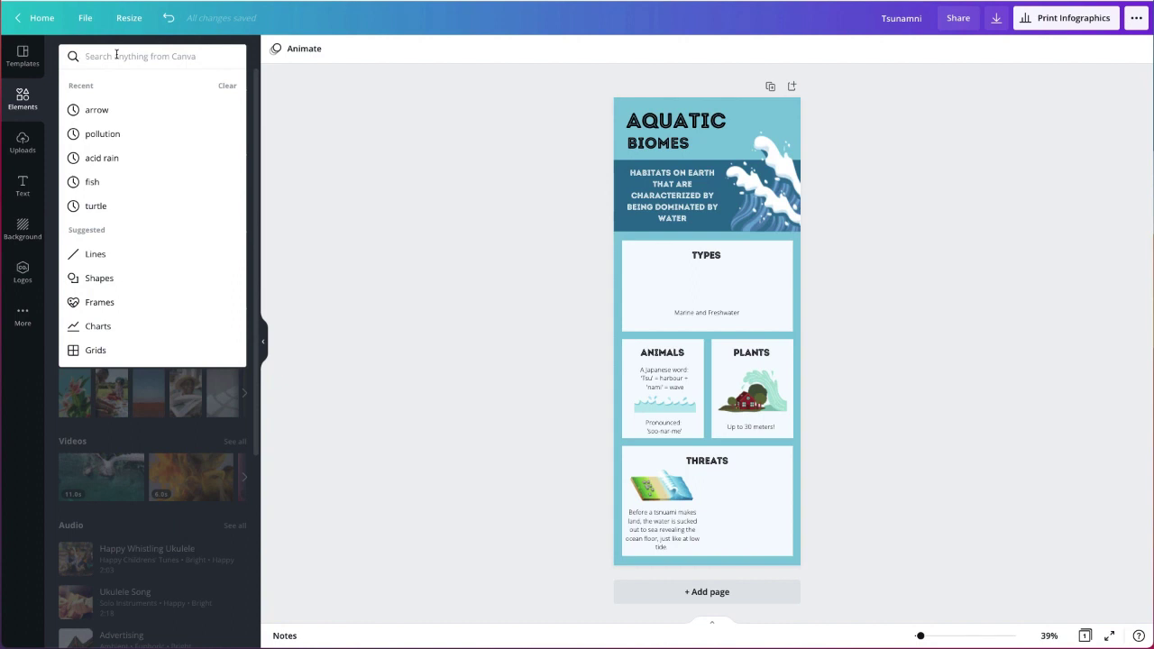
text(coral r)
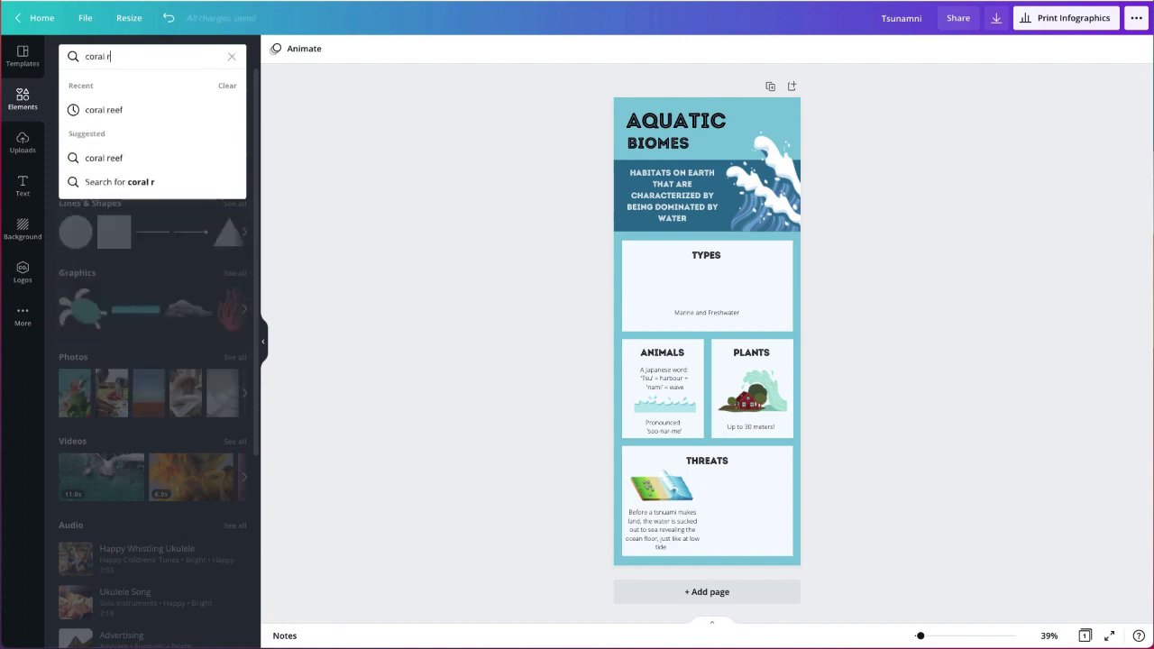
text(eef)
key(Return)
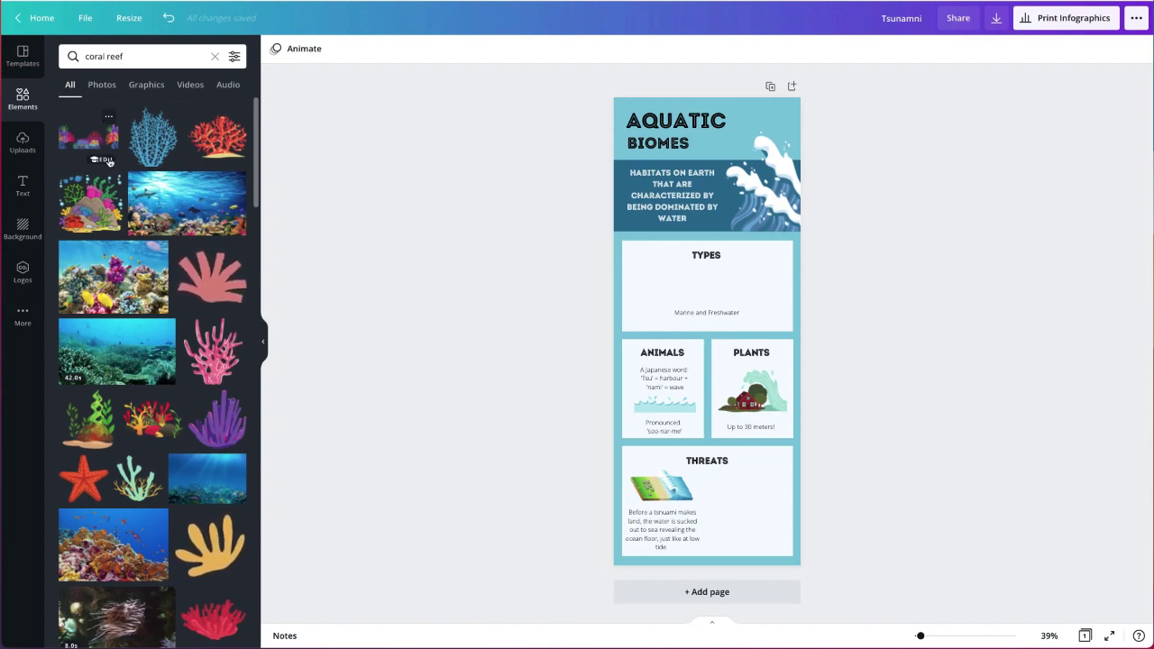
Step: Place a coral reef photo in the TYPES box, resized to 270×180
click(101, 85)
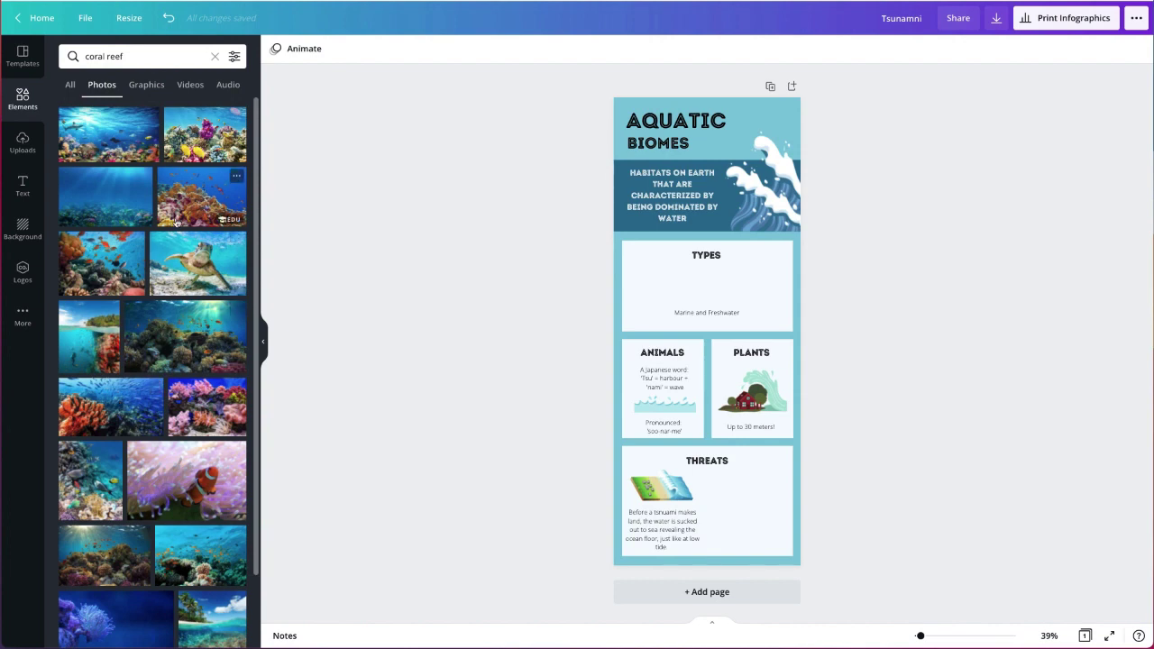
drag(179, 207, 657, 281)
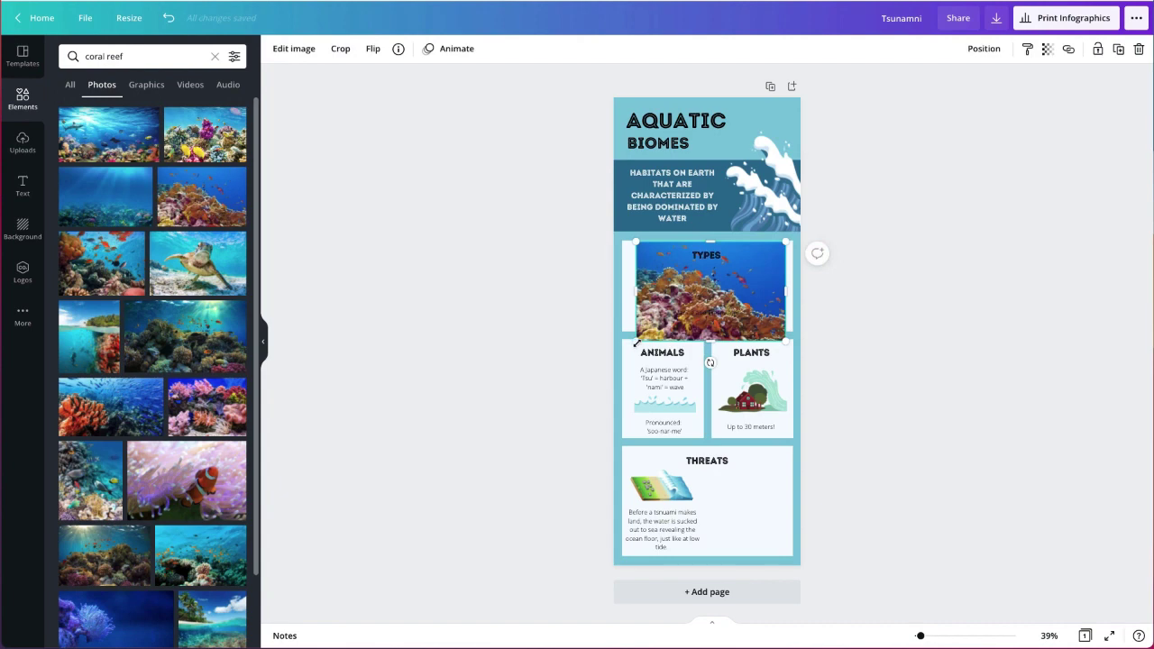
drag(635, 341, 718, 282)
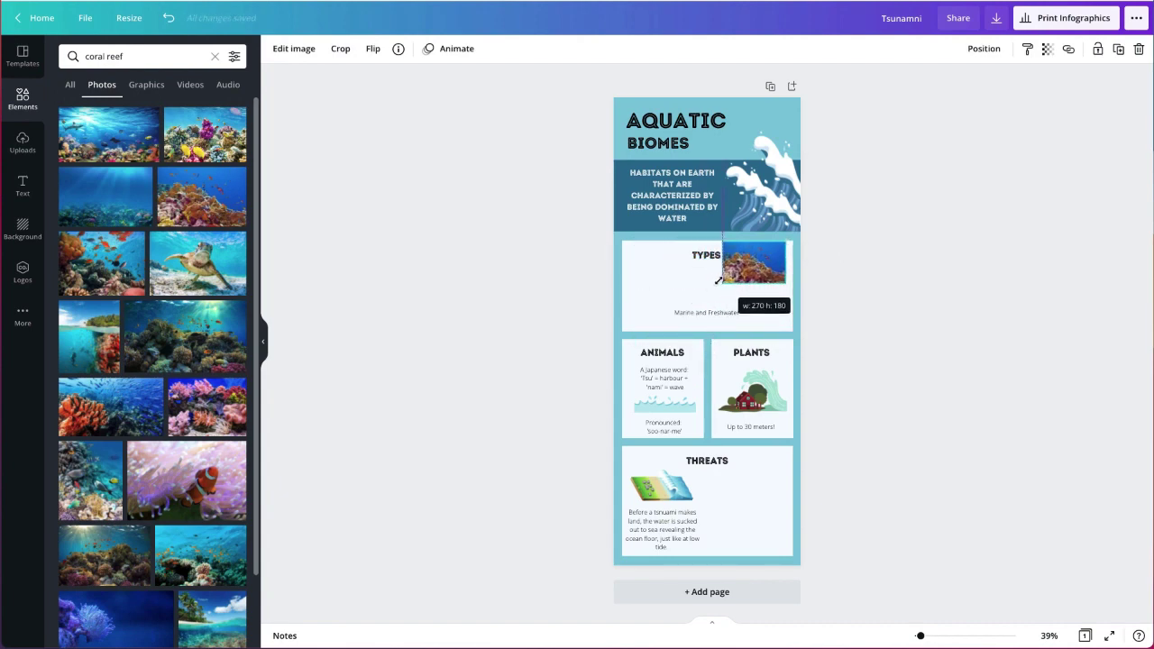
drag(719, 282, 664, 290)
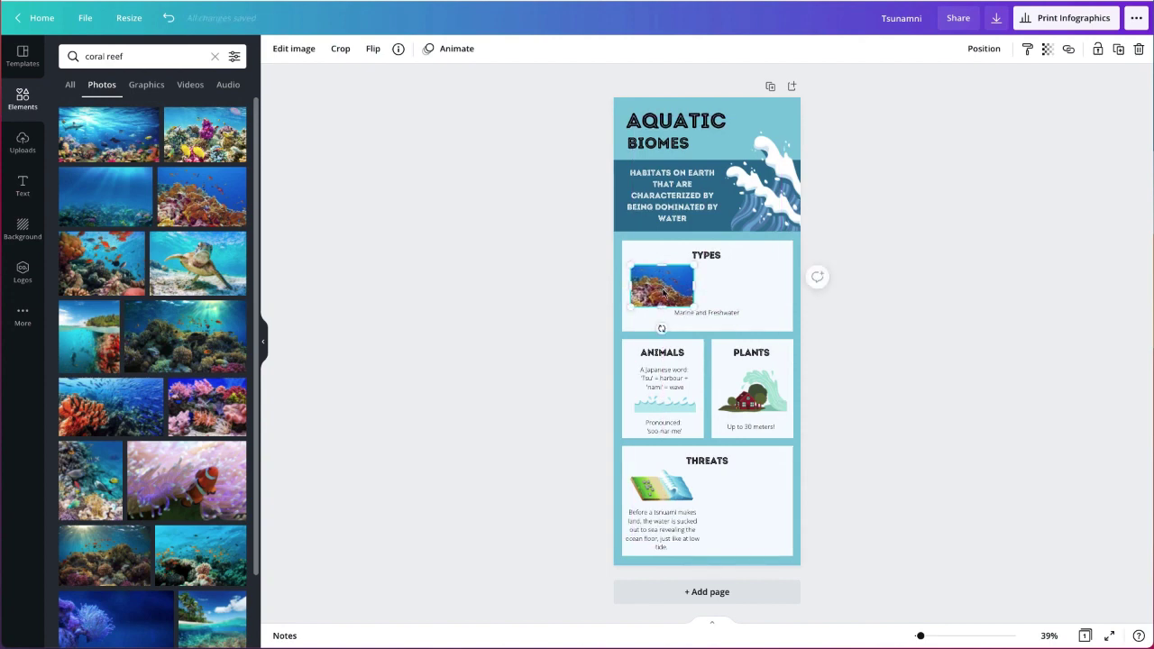
click(577, 321)
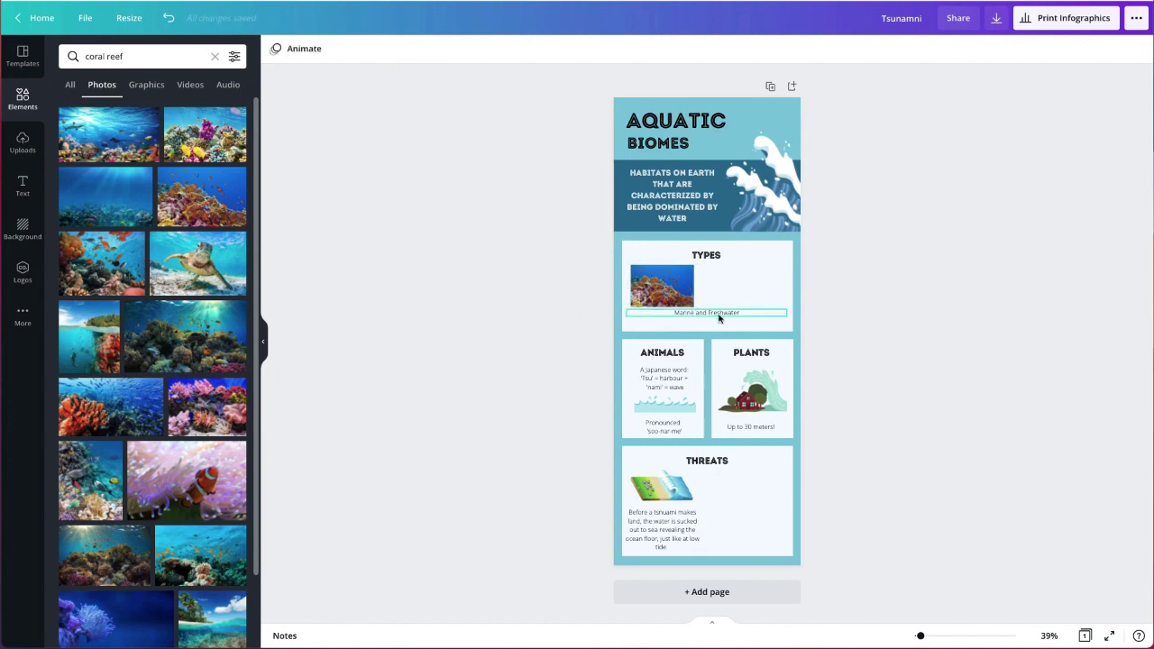
Step: Search Photos for 'river' and drop the forest river photo onto the TYPES box
click(115, 57)
text(river)
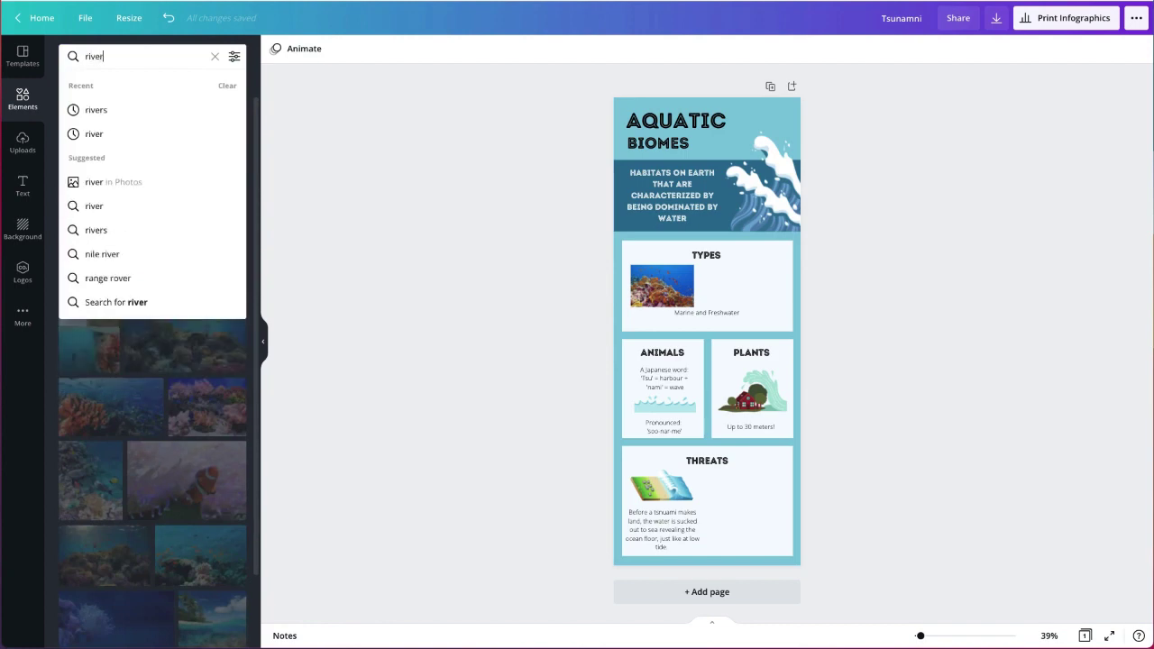
key(Return)
click(101, 85)
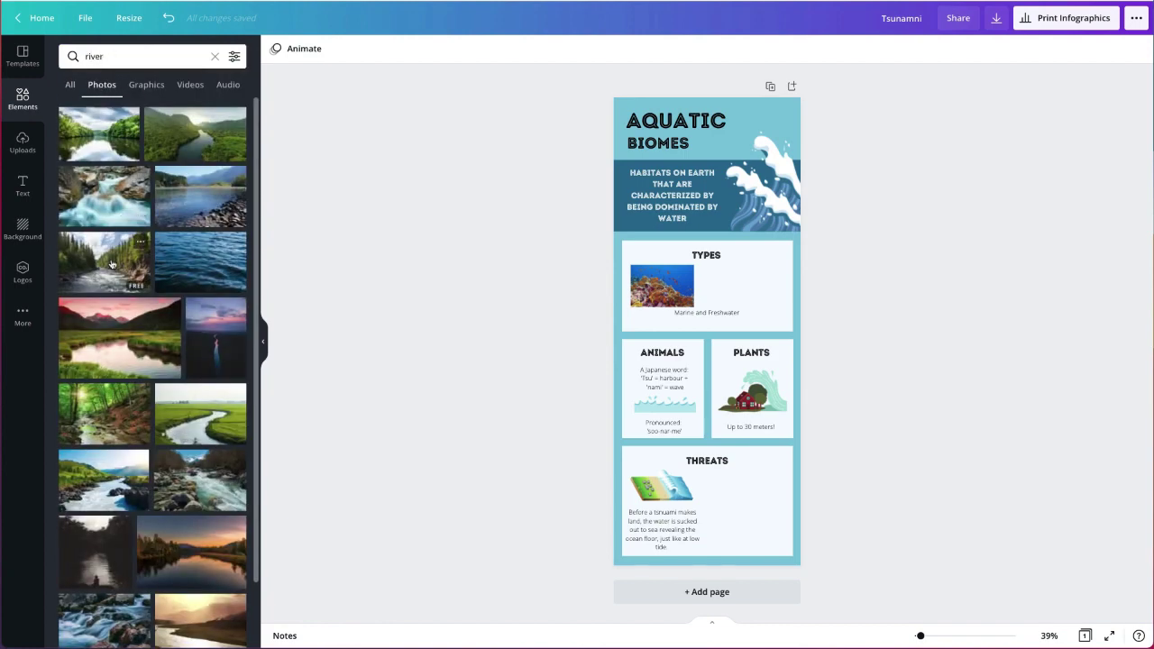
drag(109, 266, 723, 260)
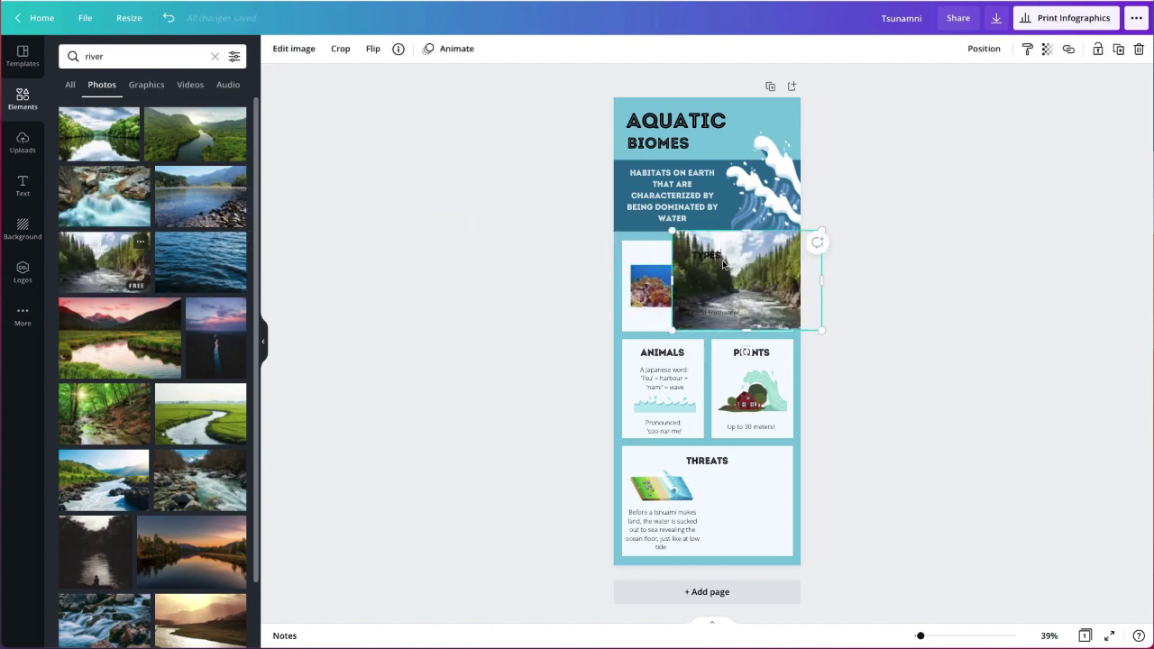
Step: Shrink the river photo and position it beside the coral reef photo
drag(823, 331, 737, 271)
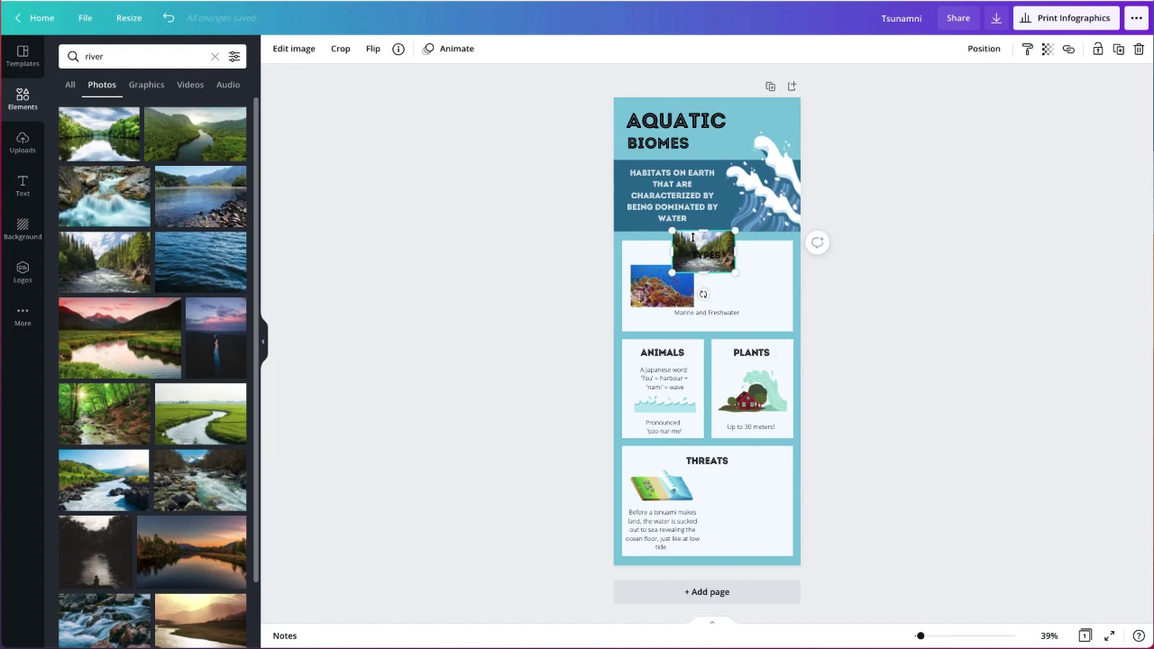
drag(693, 237, 772, 306)
key(ctrl+z)
click(756, 272)
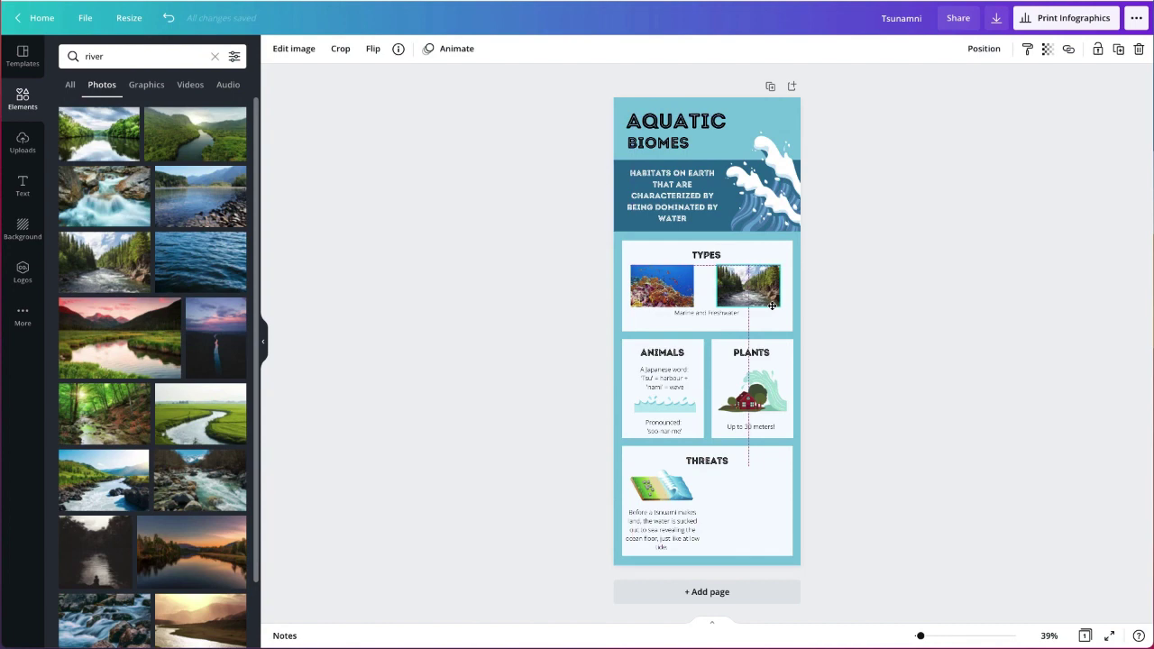
drag(772, 306, 771, 306)
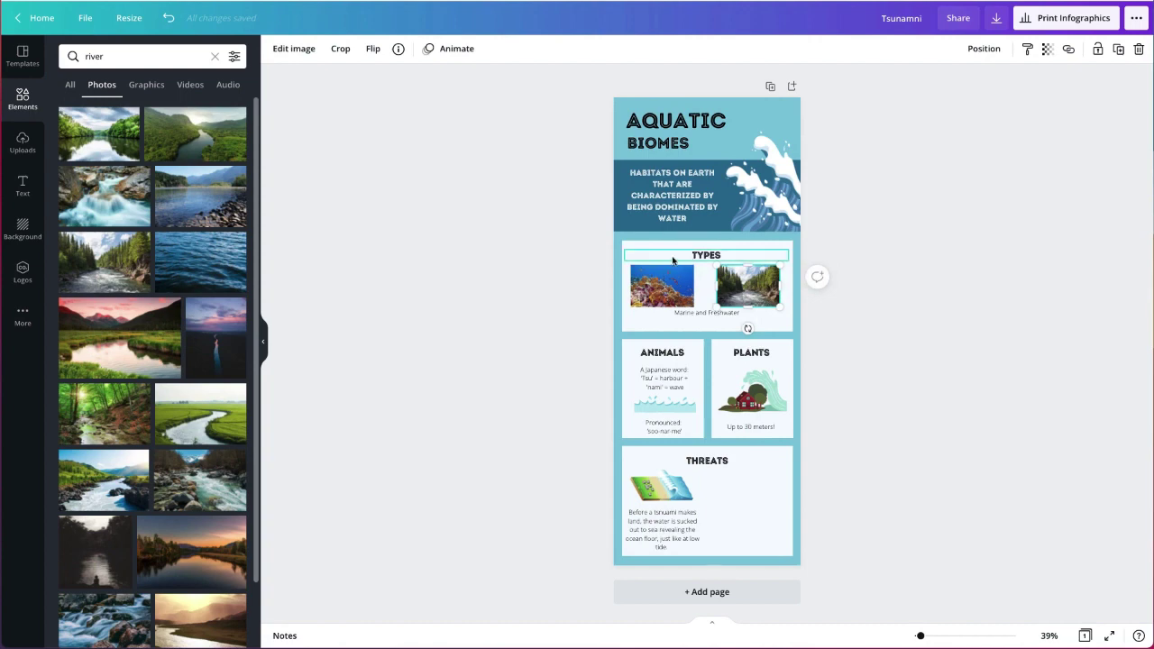
click(765, 325)
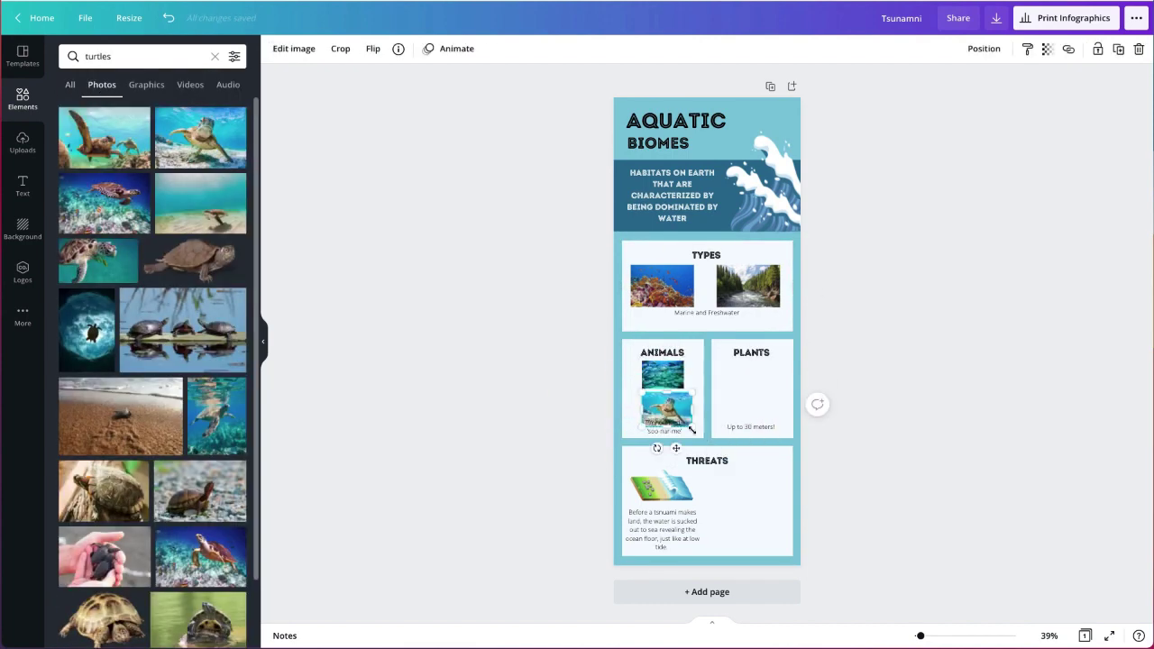
Step: Place a water lily photo in the Plants box and a rising sea level photo in Threats
click(661, 426)
drag(104, 137, 748, 373)
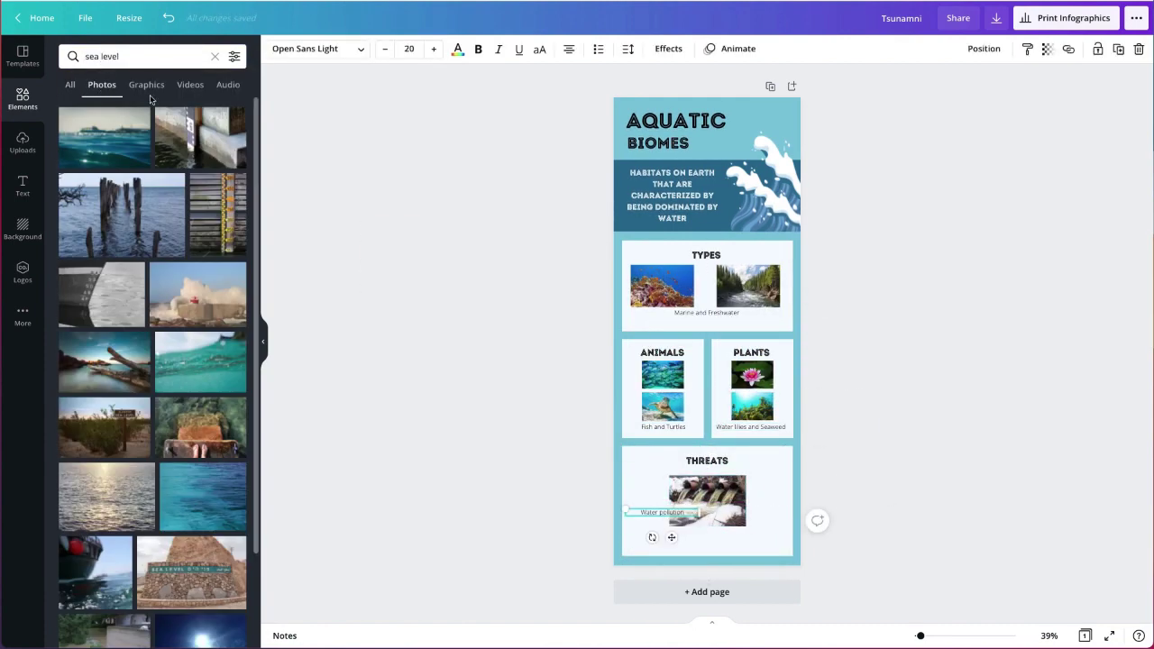
drag(199, 137, 762, 509)
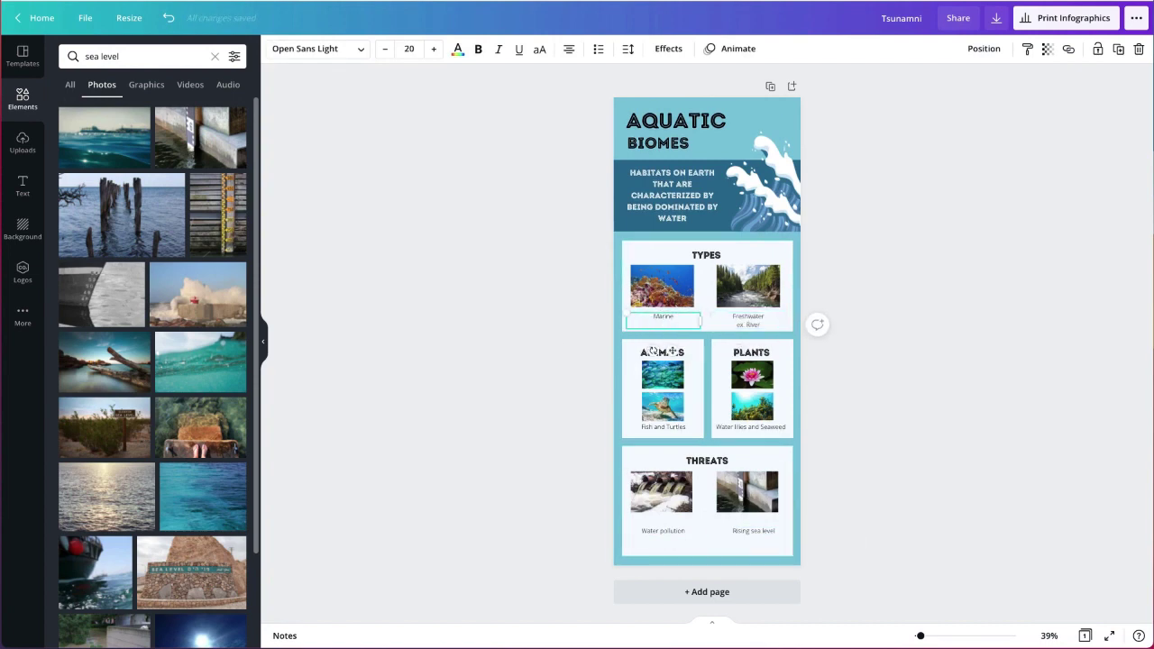
Step: Make all the photo captions bold
click(361, 50)
click(361, 52)
key(ctrl+b)
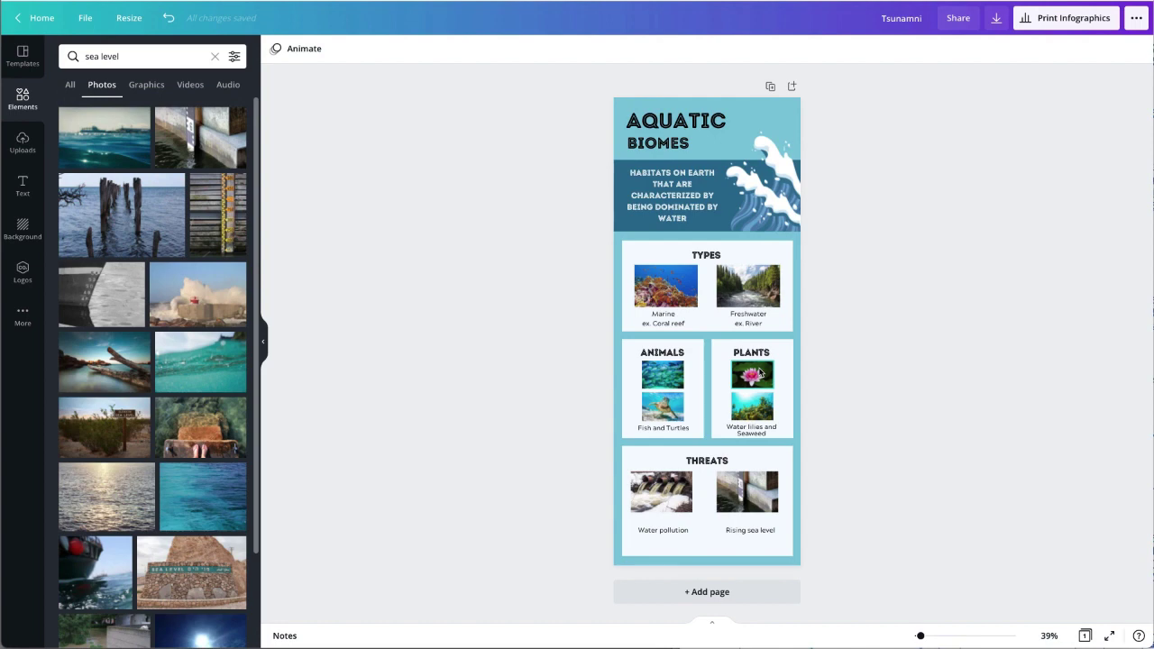
Step: Bring up the full Photo Colors palette for the page background, undoing an accidental caption shift
click(778, 114)
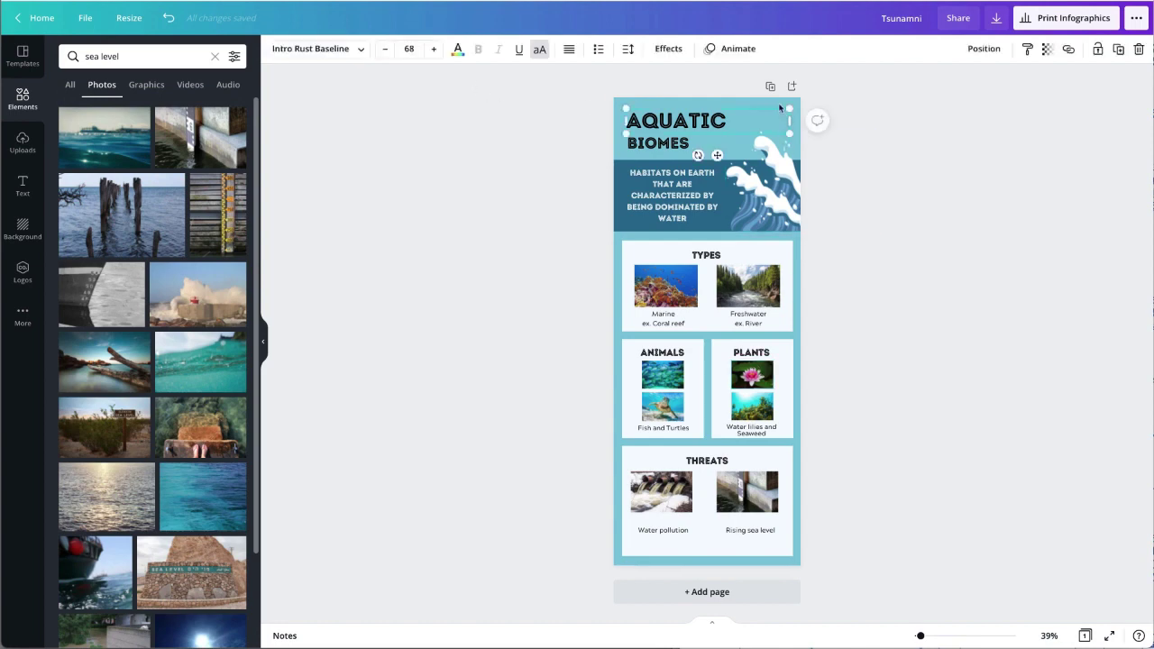
click(778, 103)
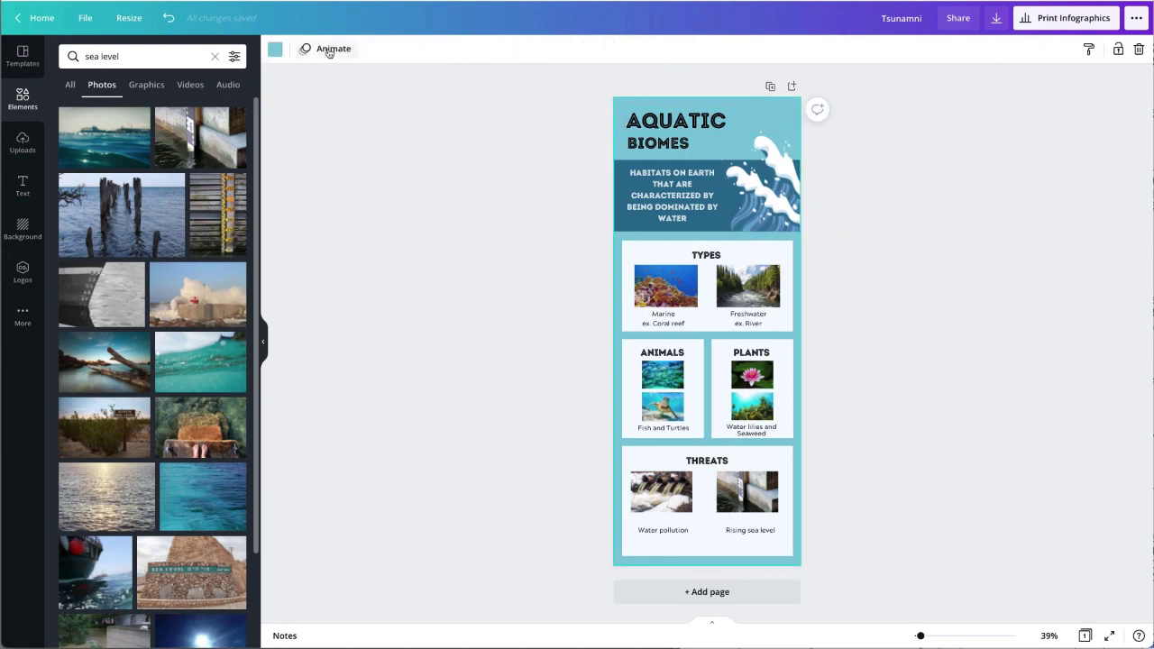
click(274, 50)
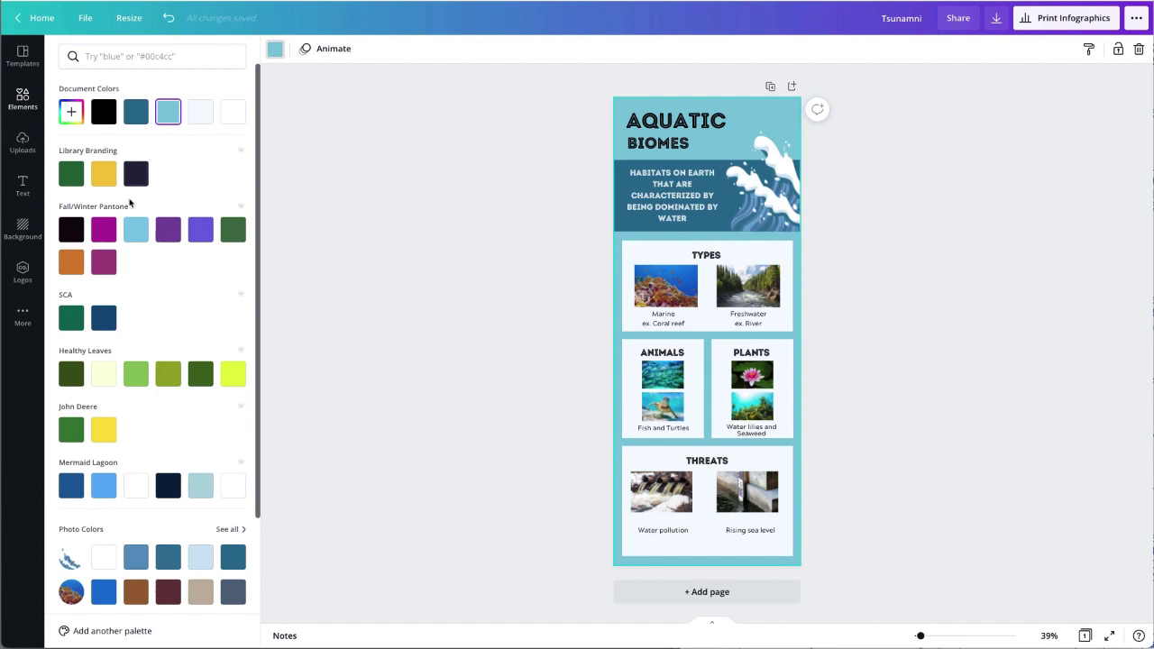
scroll(150, 365, down, 1)
scroll(151, 366, down, 4)
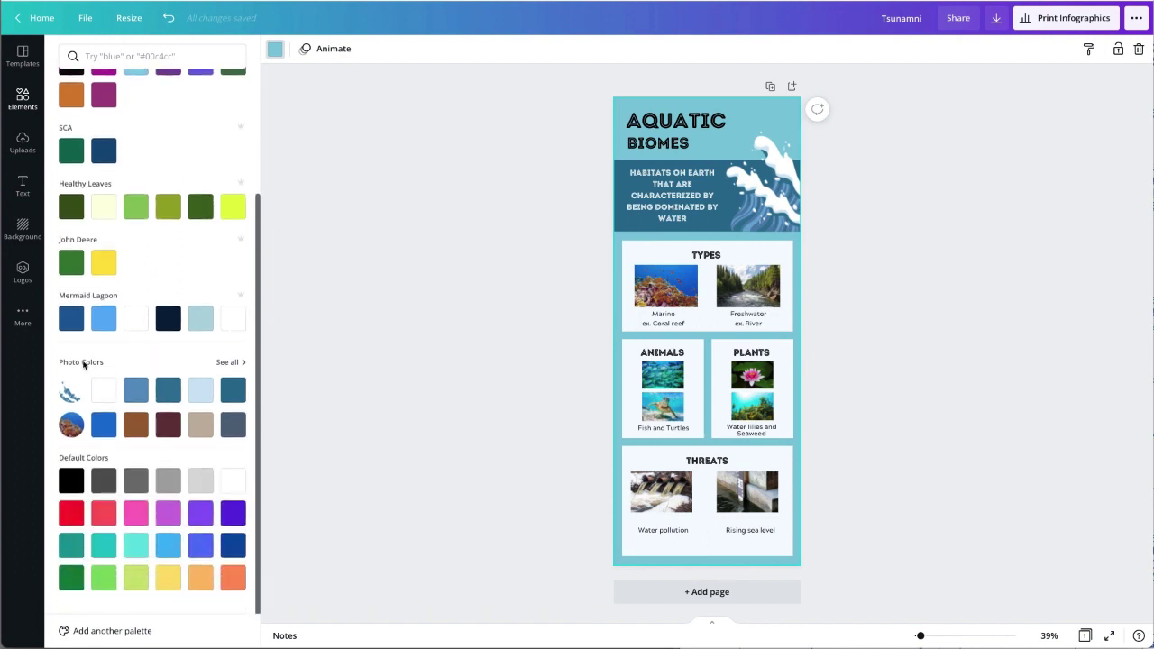
click(228, 363)
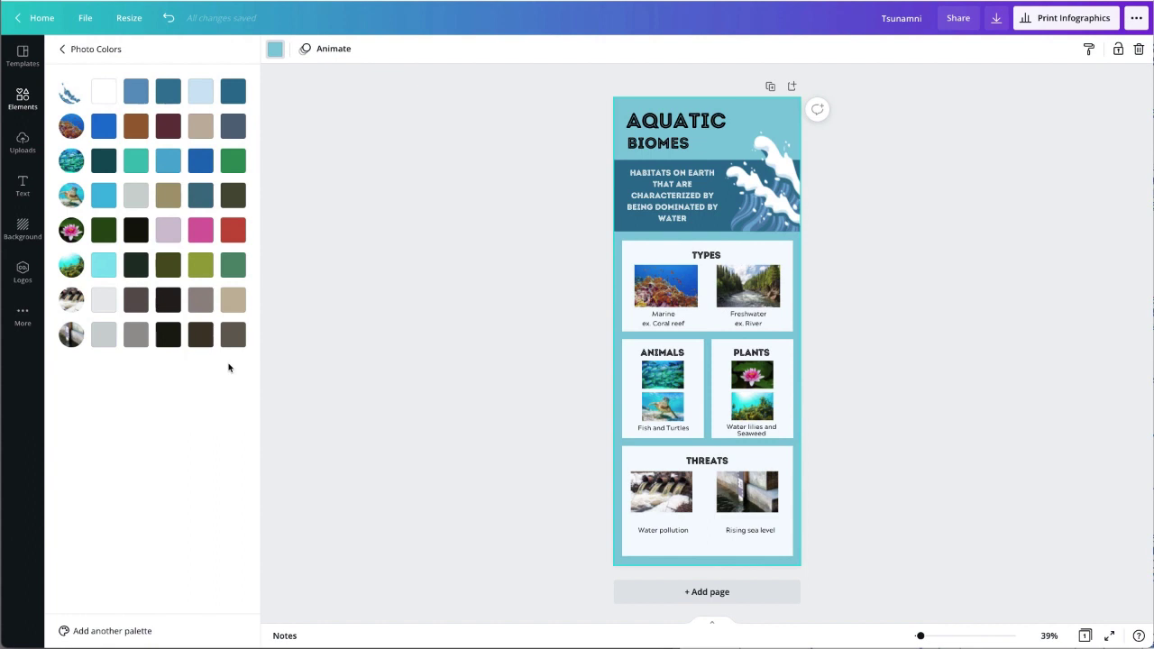
key(ctrl+z)
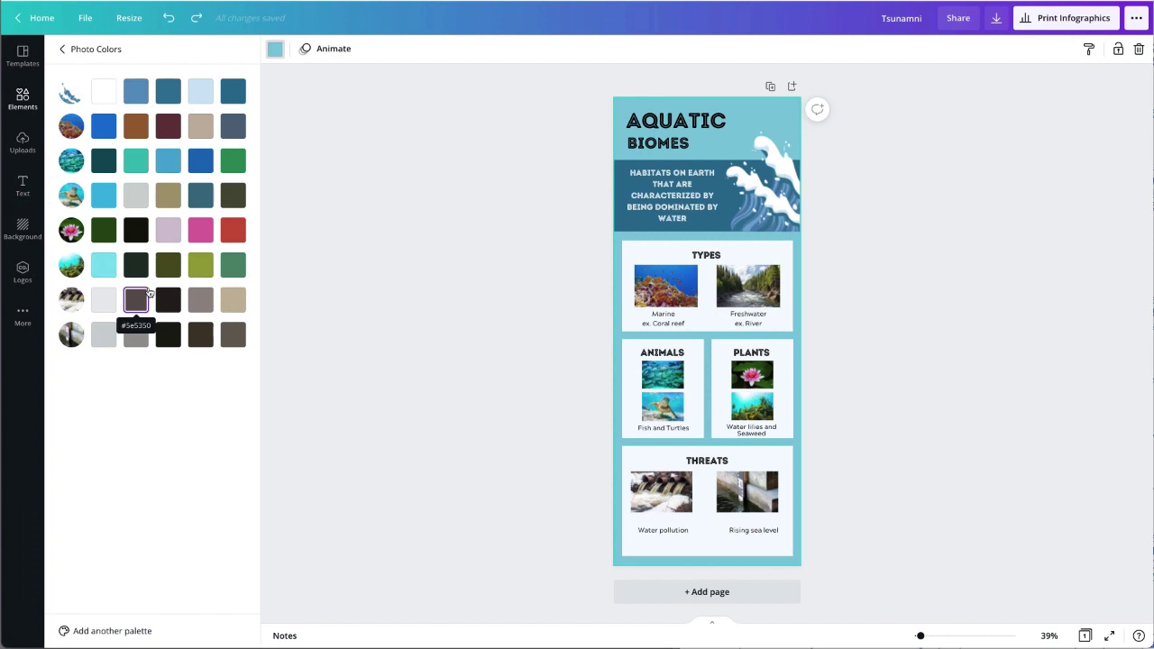
Step: Make the page background a brighter blue and the content boxes light grey (#ccd4d2)
click(103, 195)
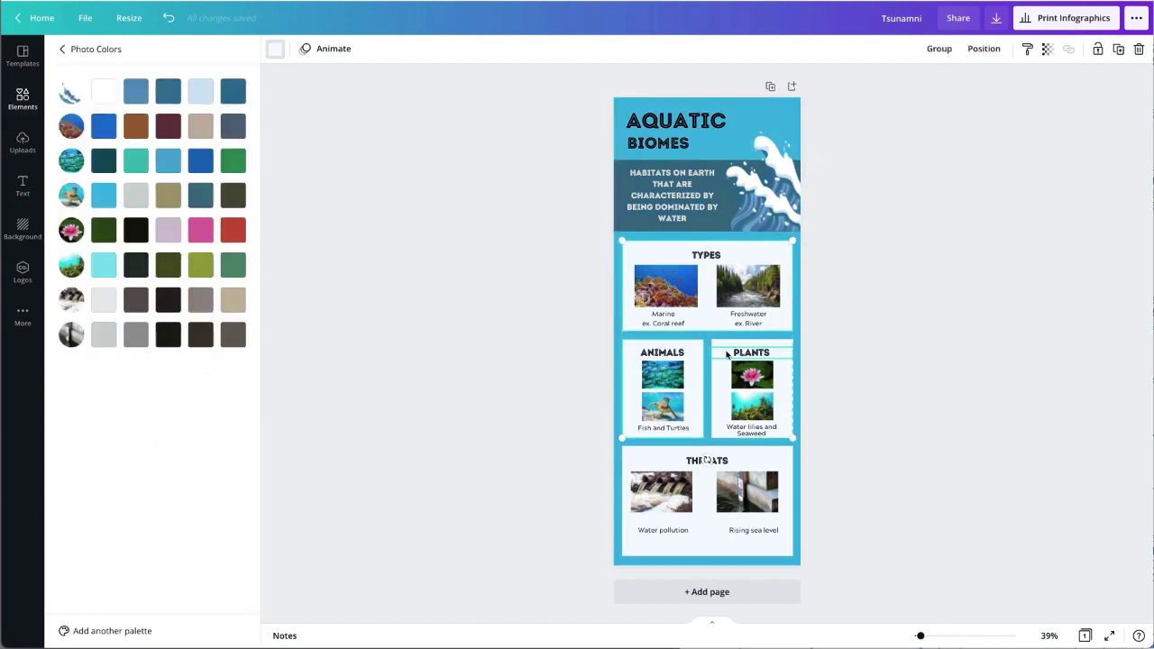
click(135, 198)
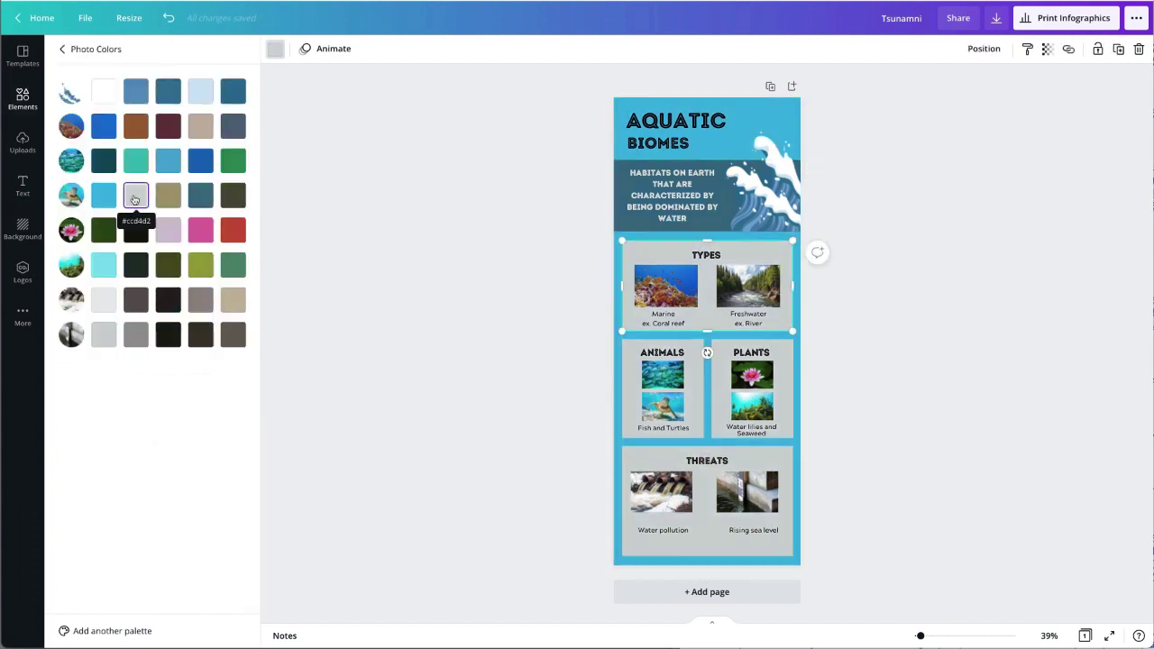
click(777, 196)
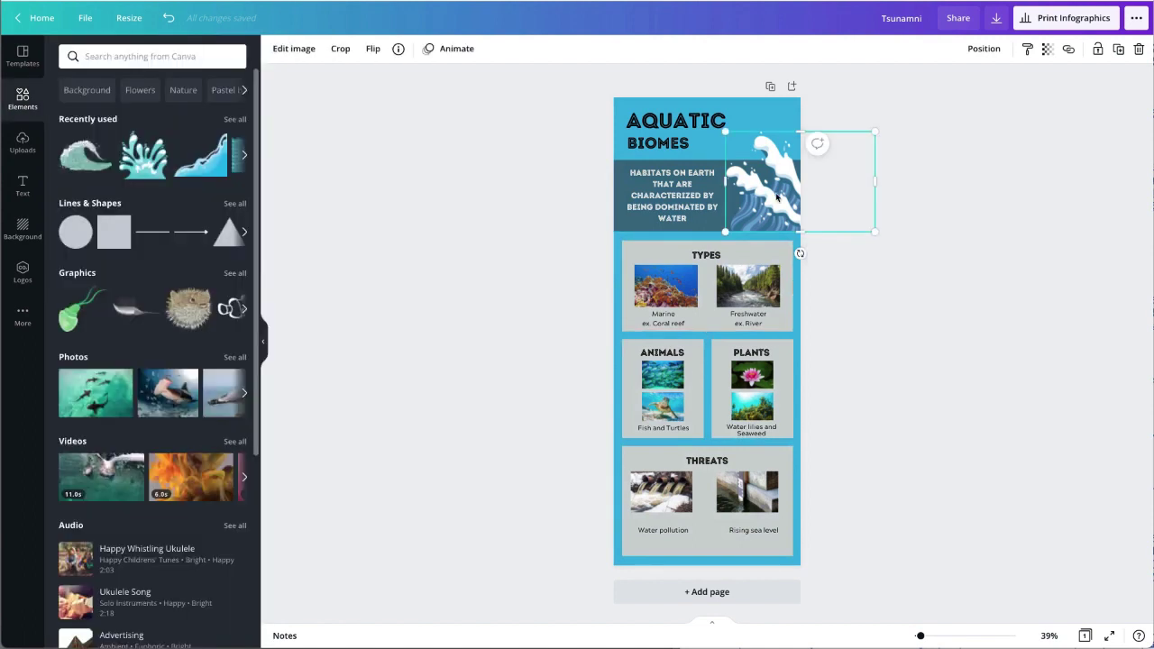
Step: Replace the header's old wave illustration with a blue wave graphic from a 'water' search
click(120, 56)
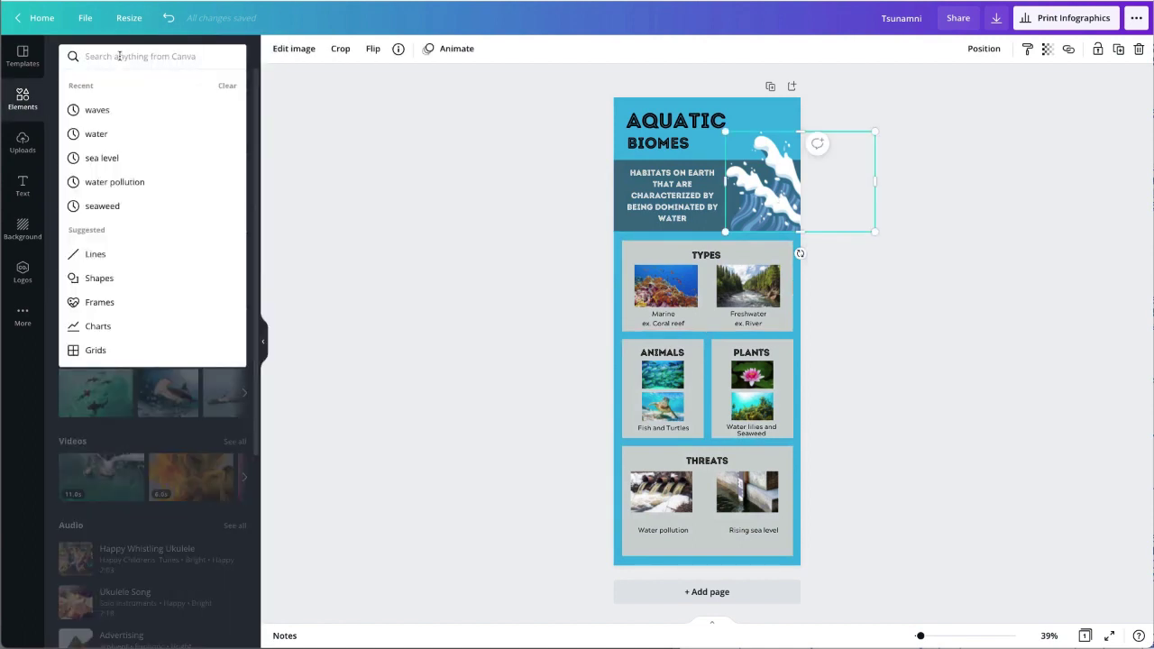
text(water)
key(Return)
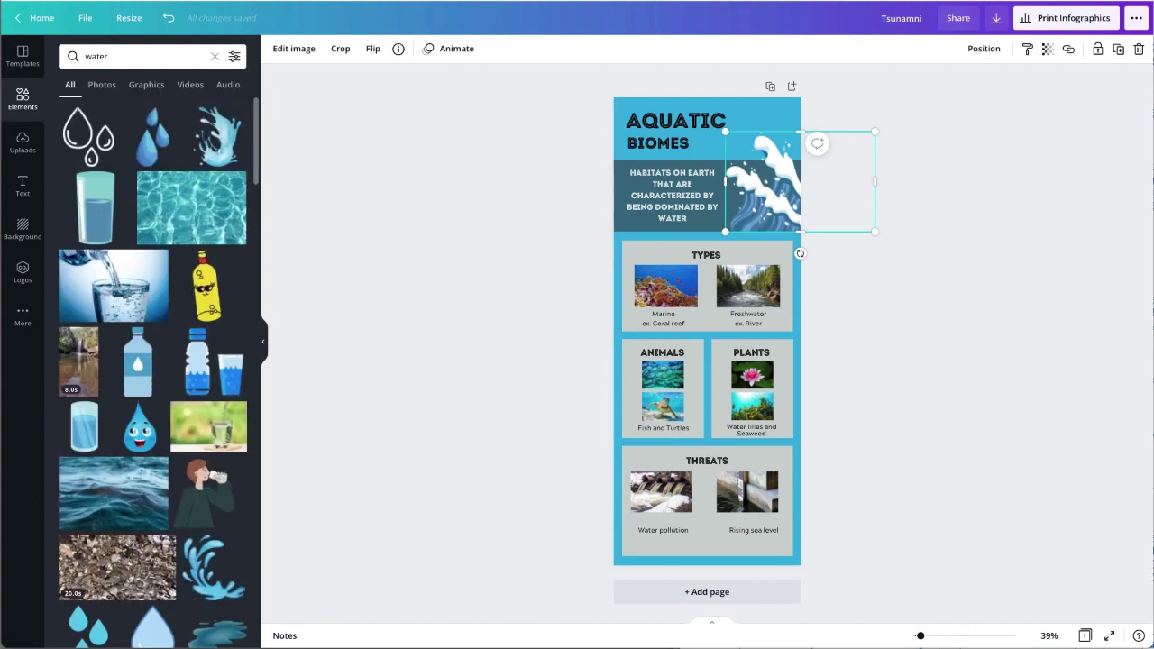
click(141, 85)
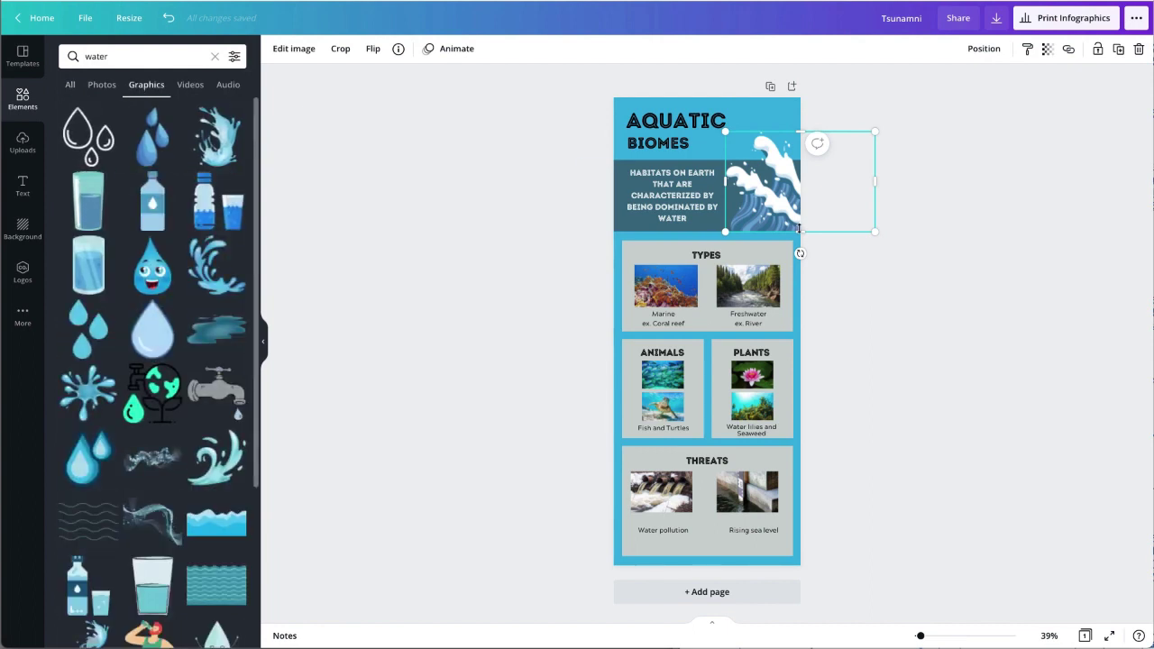
key(Delete)
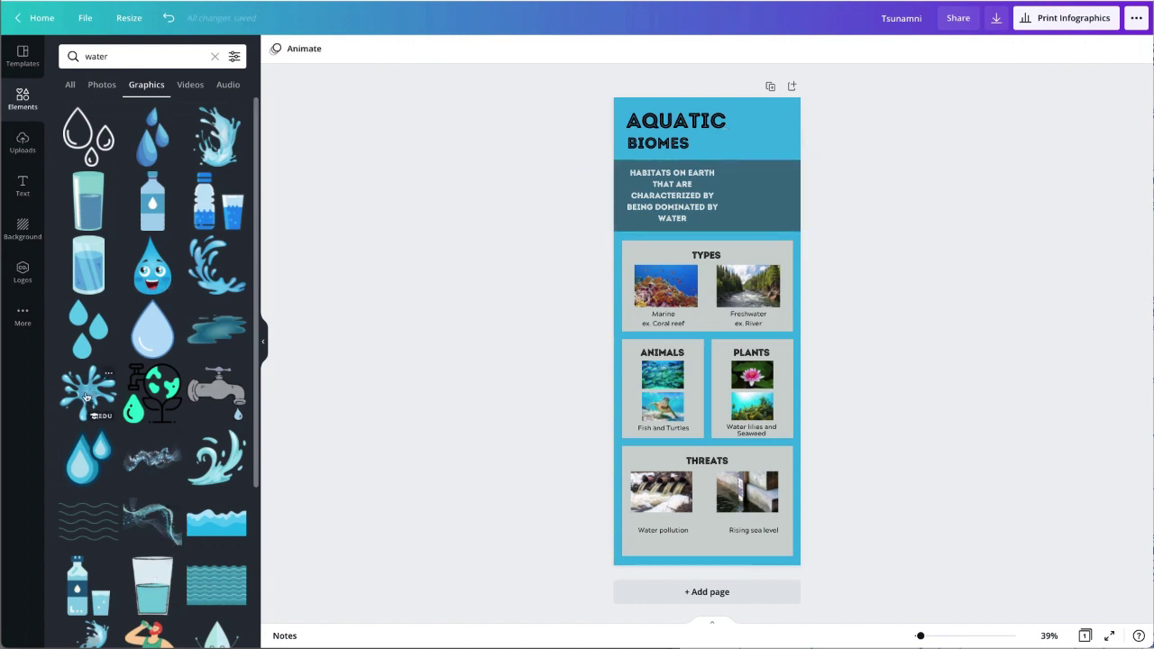
click(216, 457)
scroll(153, 361, down, 5)
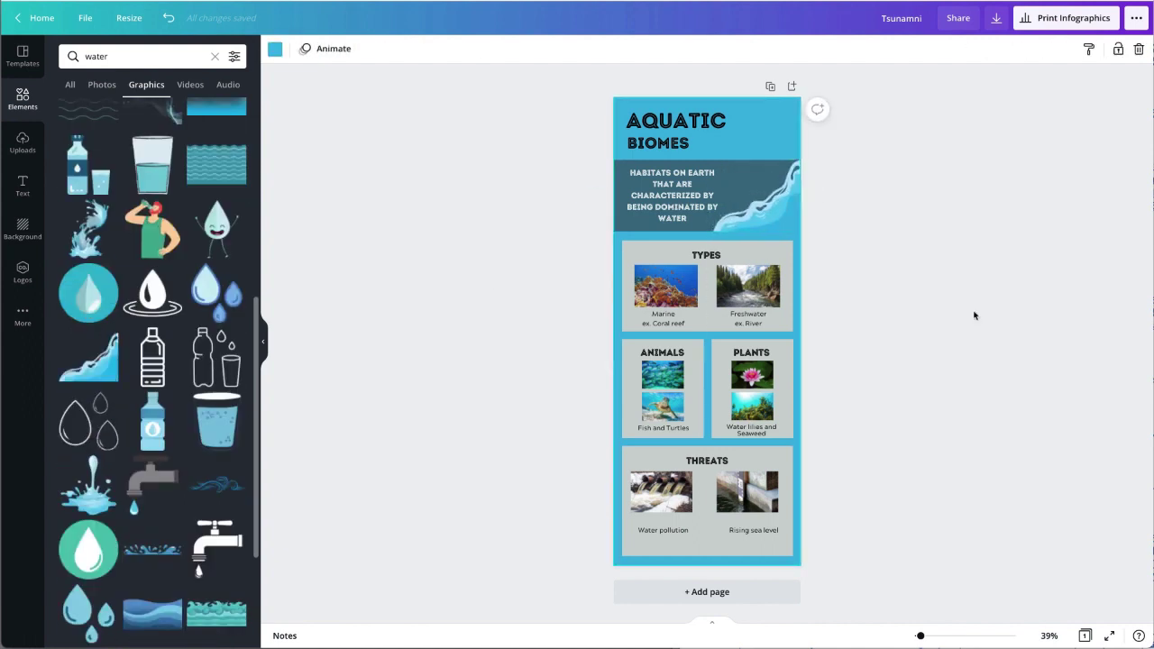